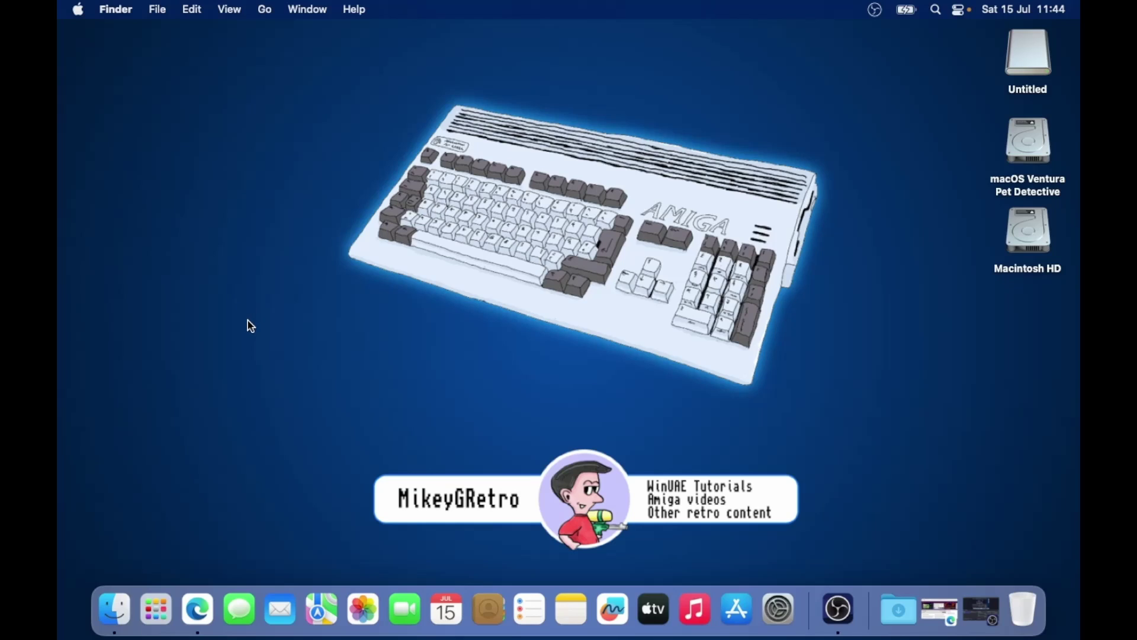
Step: Switch to Microsoft Edge and open the macOS download page of the FS-UAE website
click(204, 619)
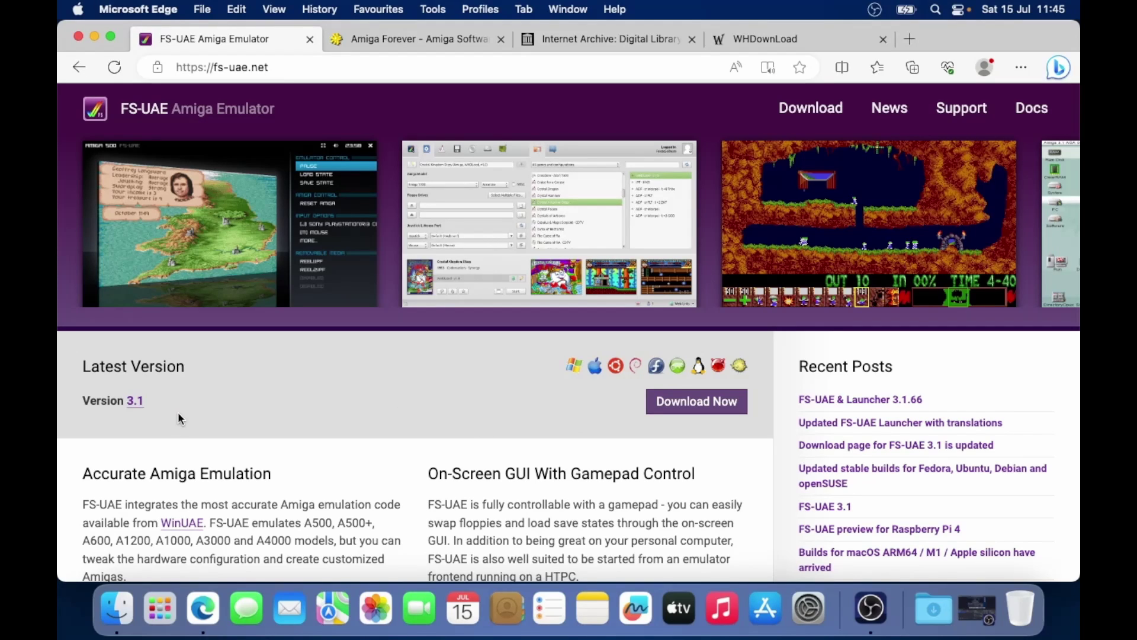
click(719, 406)
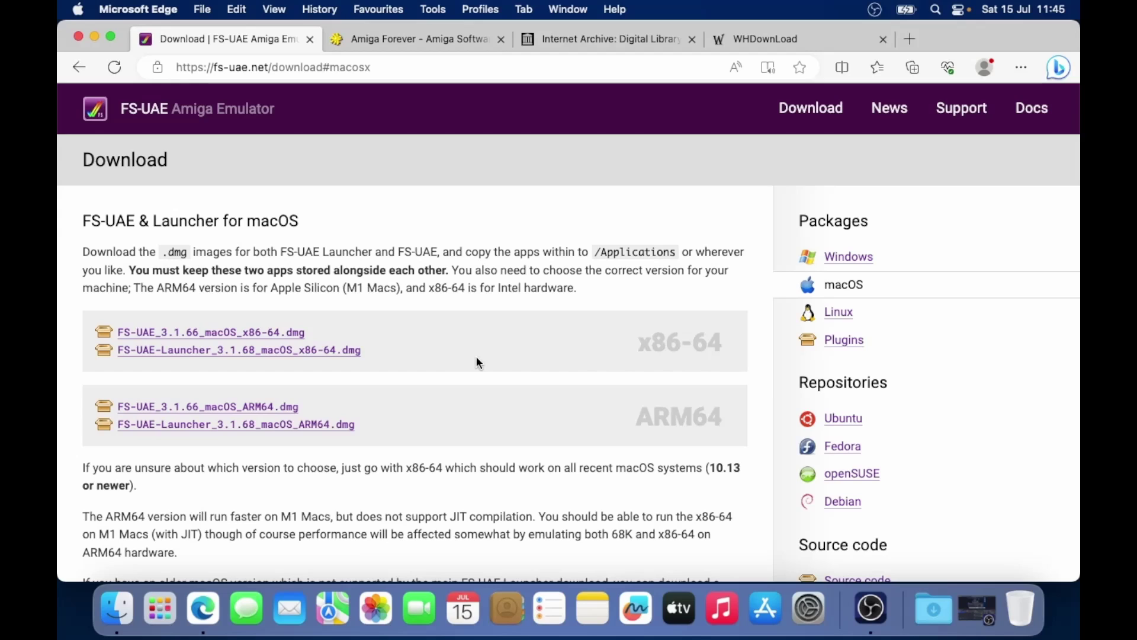
Step: Examine the macOS download notes on choosing between the x86-64 and ARM64 versions and on JIT compilation support
scroll(476, 356, down, 2)
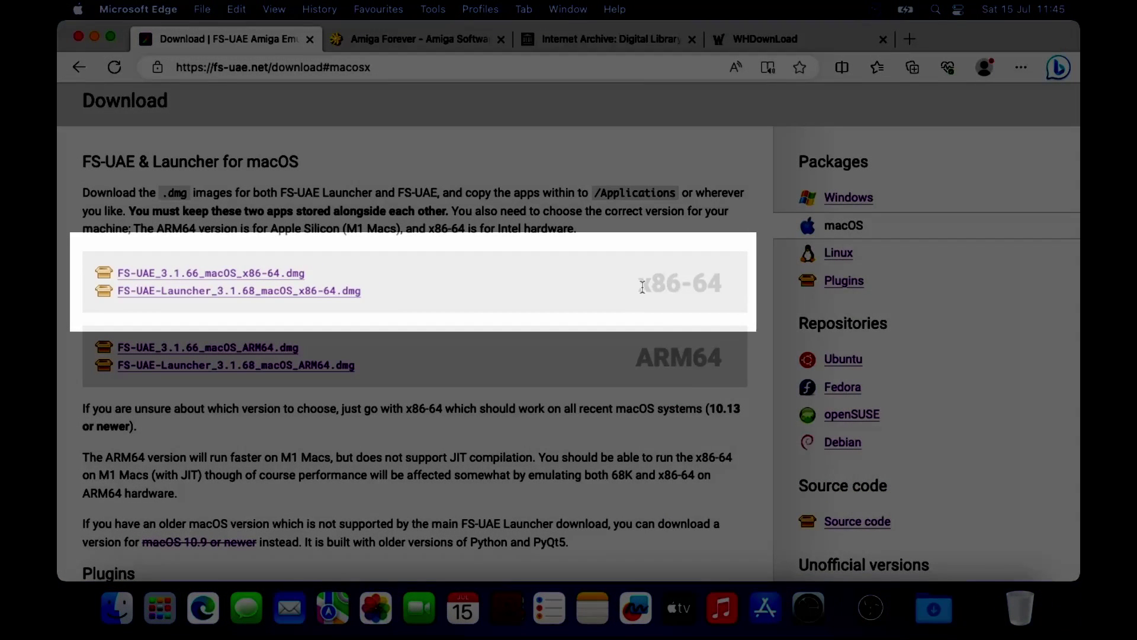
drag(642, 287, 723, 286)
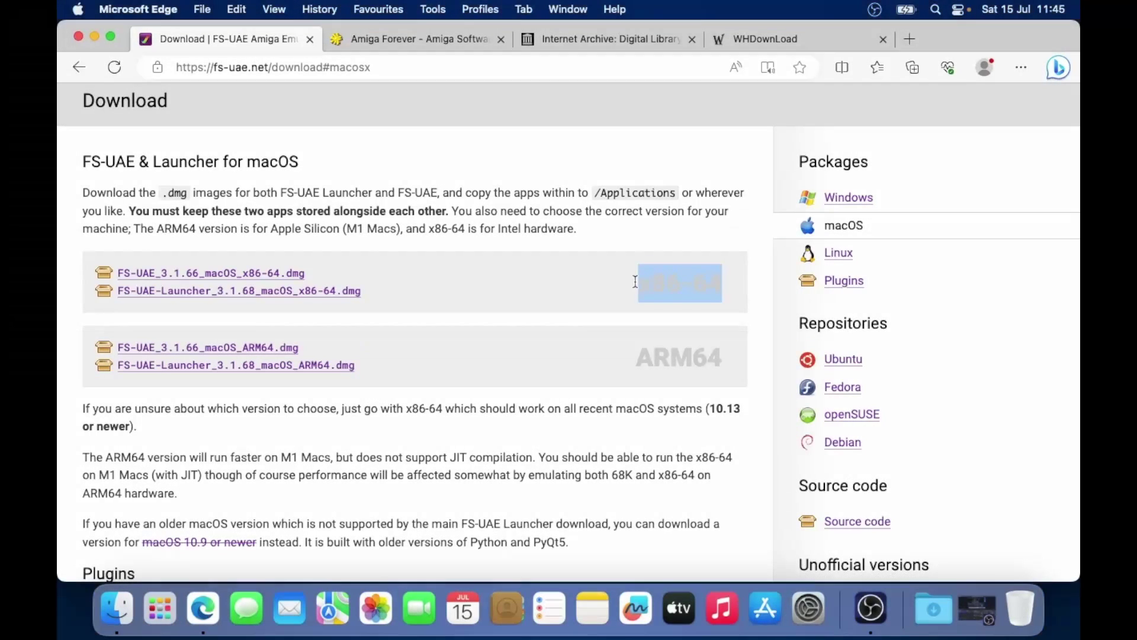
click(631, 285)
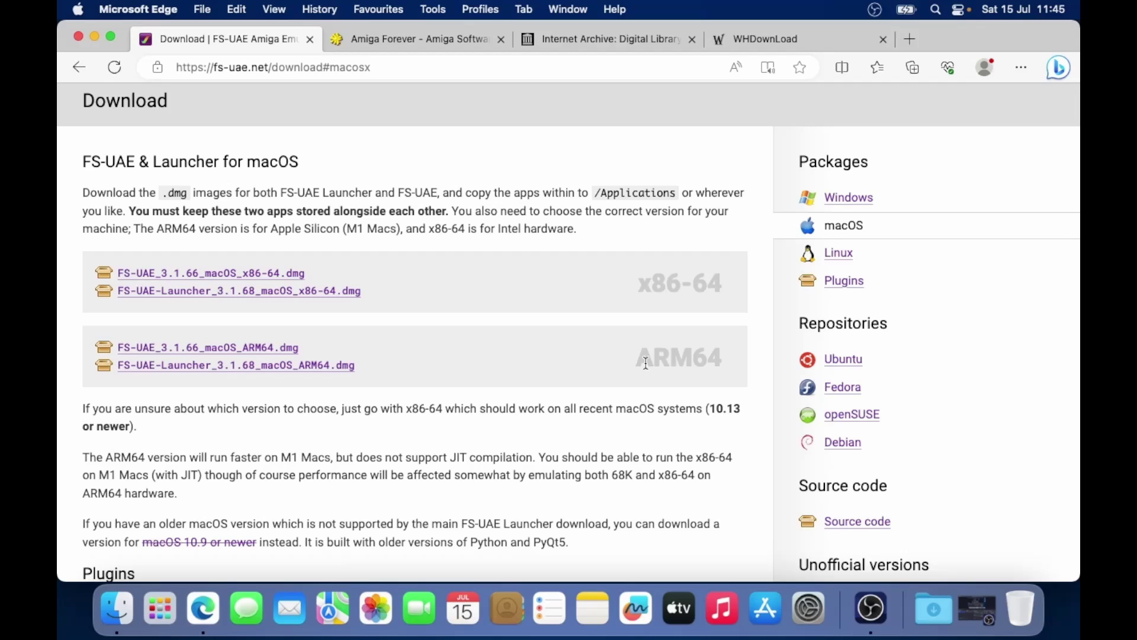
scroll(646, 363, down, 4)
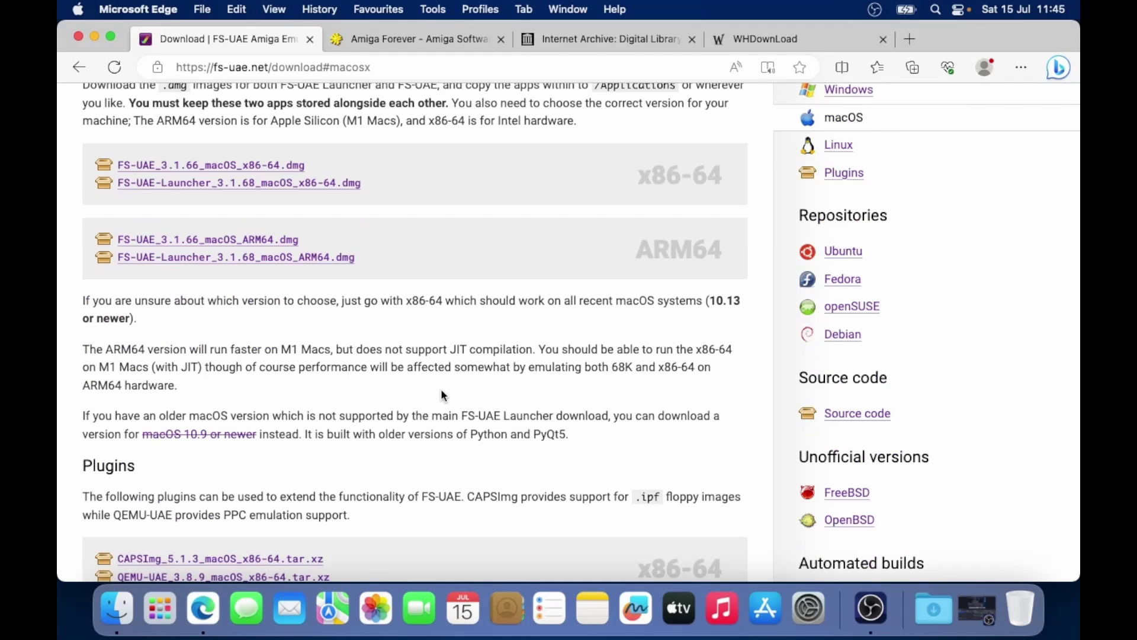
drag(456, 352, 537, 356)
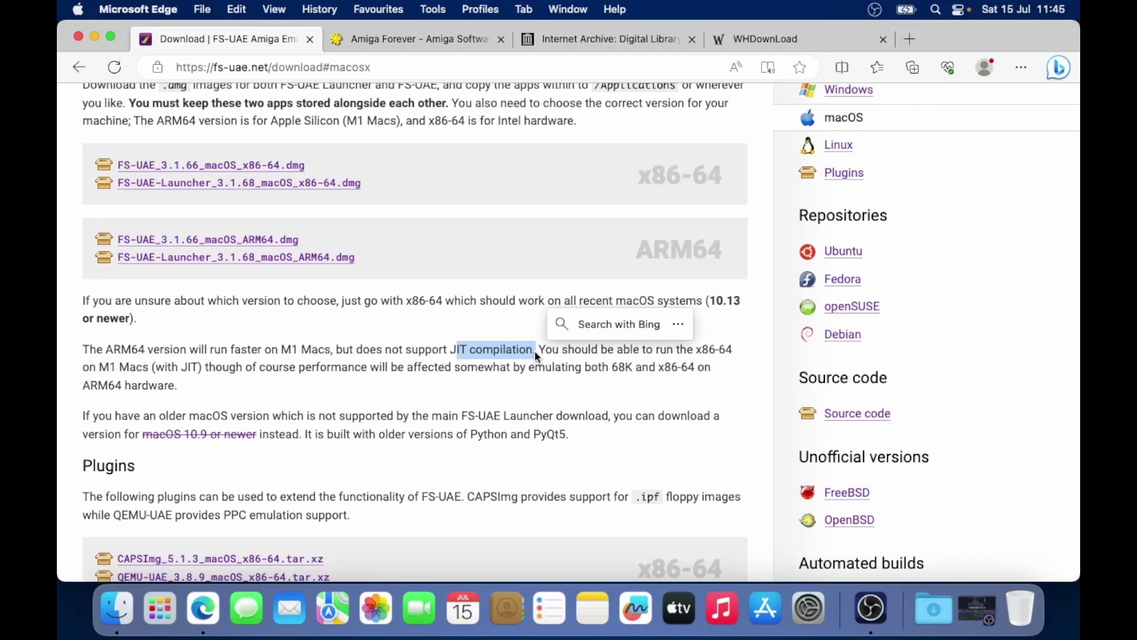
click(442, 345)
scroll(438, 308, up, 5)
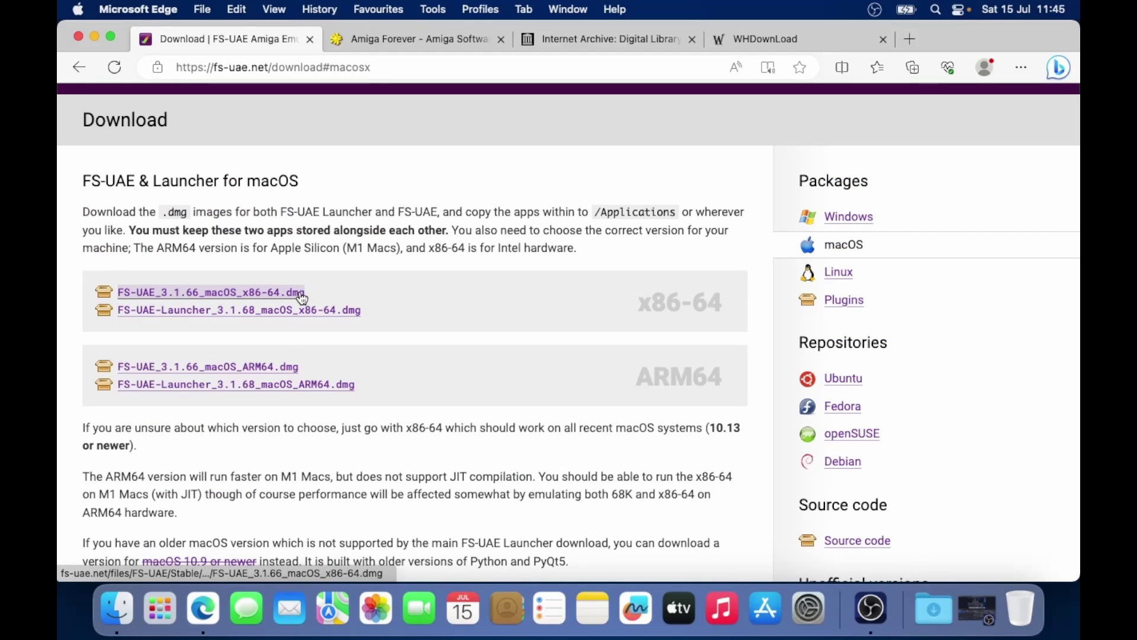
Step: Download the x86-64 images FS-UAE_3.1.66_macOS_x86-64.dmg and FS-UAE-Launcher_3.1.68_macOS_x86-64.dmg
click(268, 301)
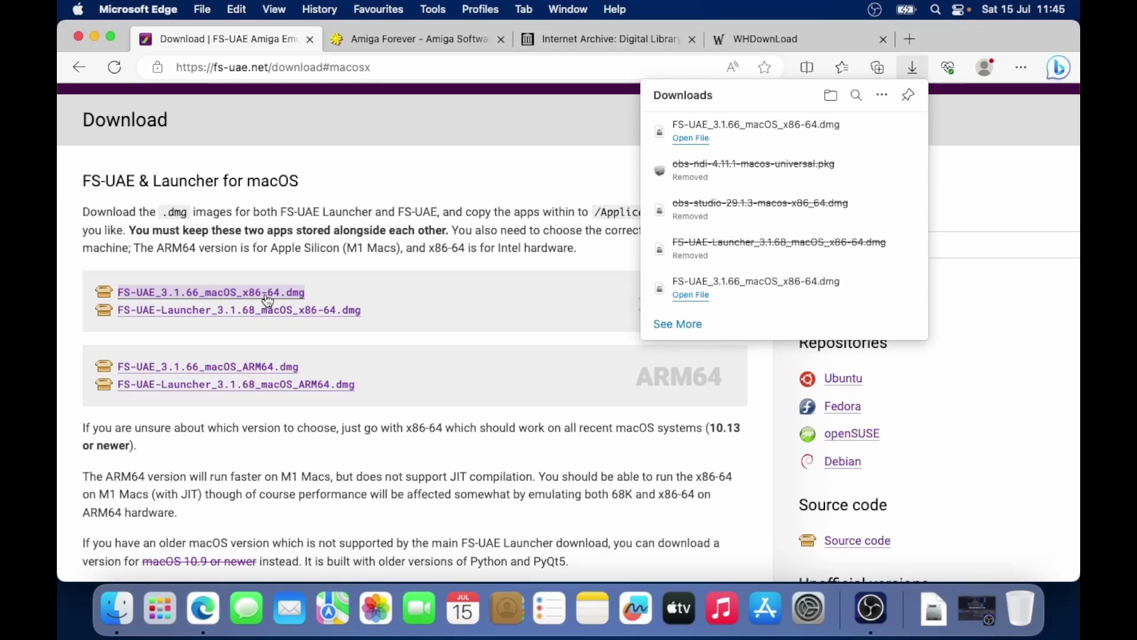
click(293, 314)
click(293, 314)
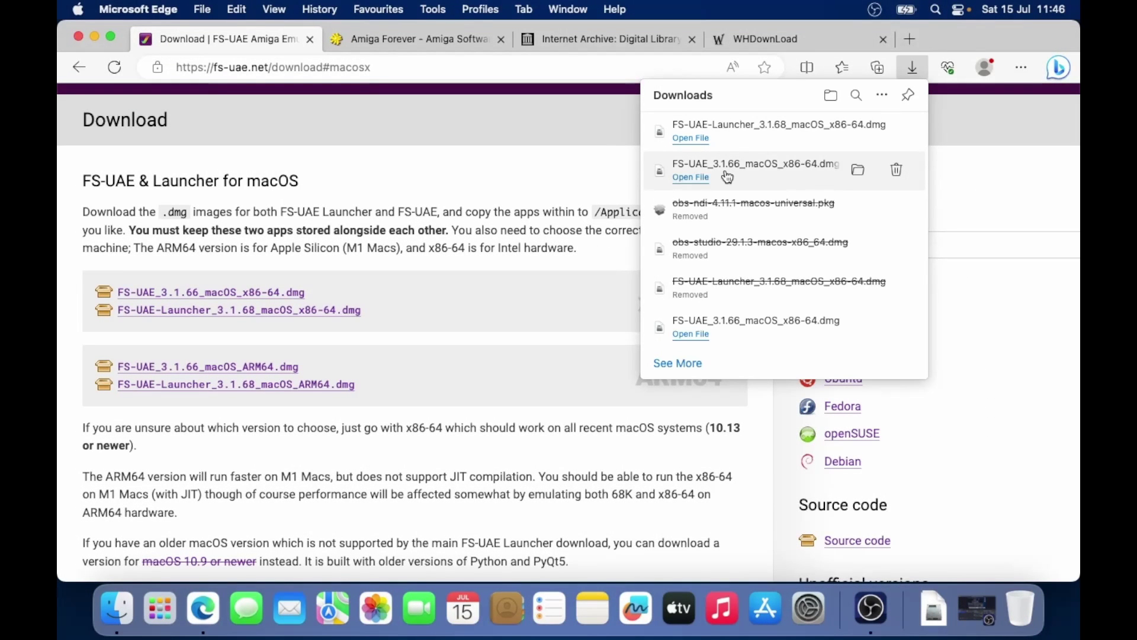
Step: Open the downloaded FS-UAE 3.1.66 image, copy the FS-UAE app into Applications and close the Finder windows
click(727, 173)
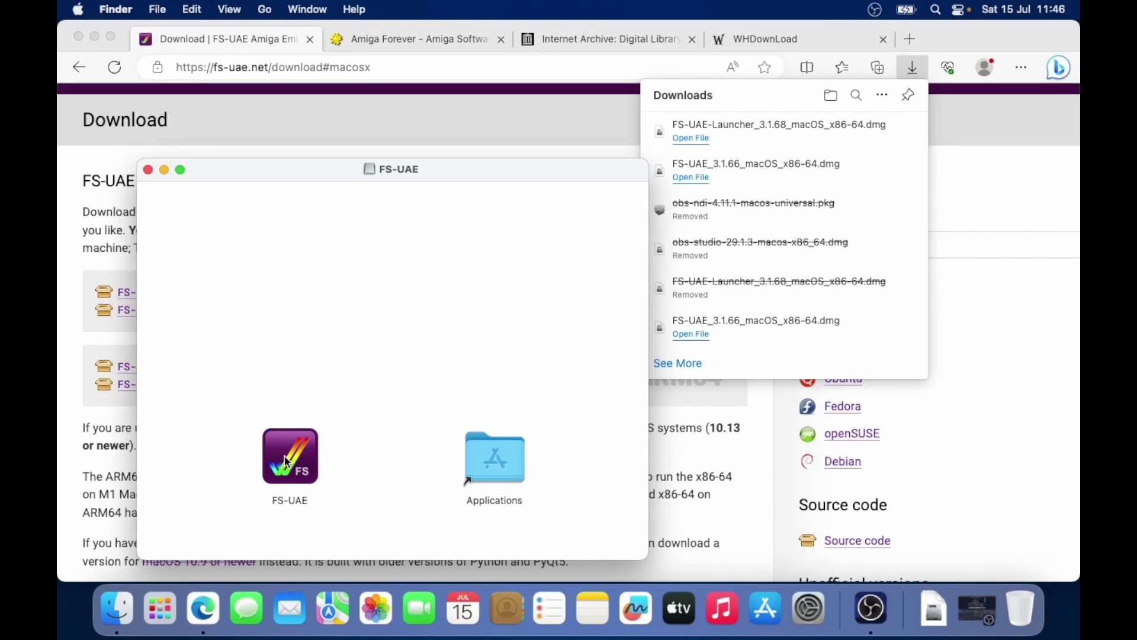
drag(288, 462, 508, 472)
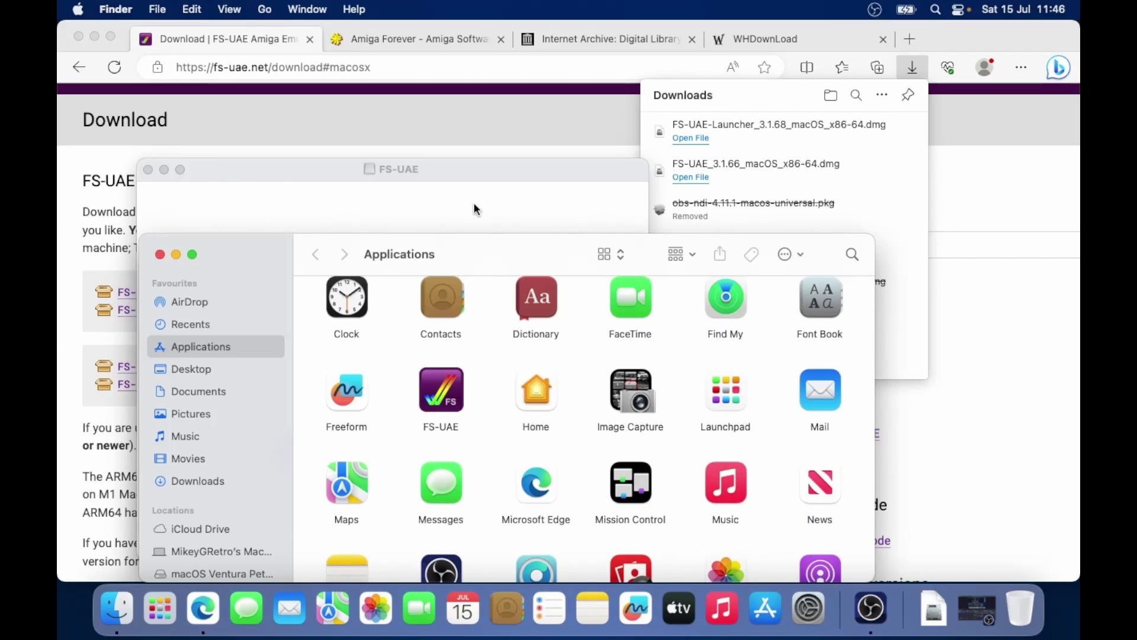
key(super+alt+w)
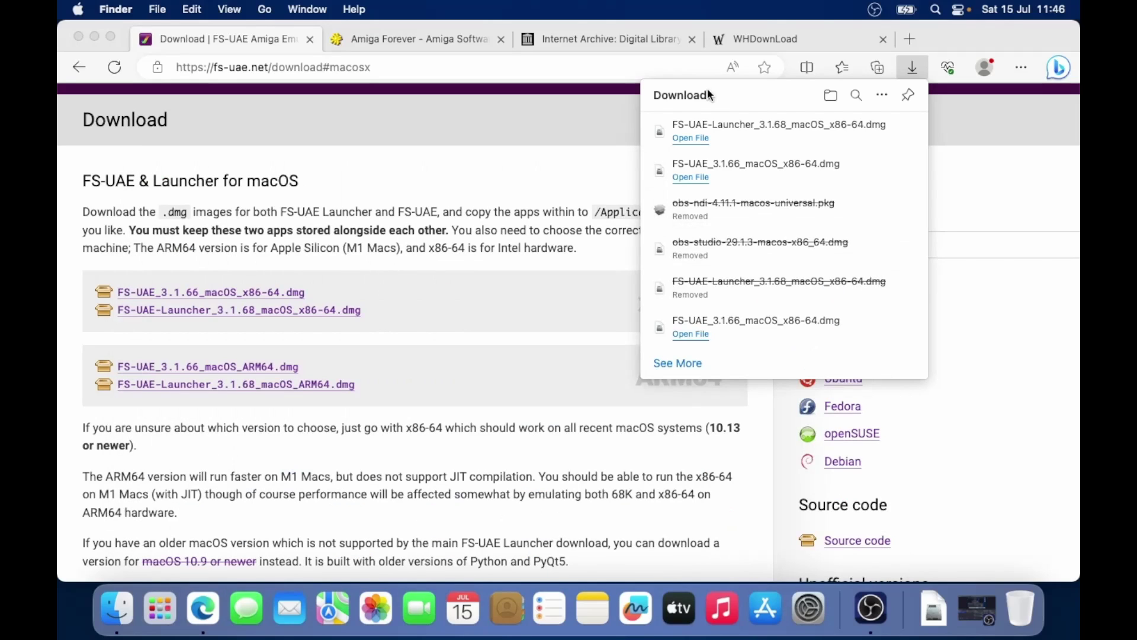
Step: Open the downloaded FS-UAE Launcher 3.1.68 image, copy the launcher app into Applications and close its window
click(765, 127)
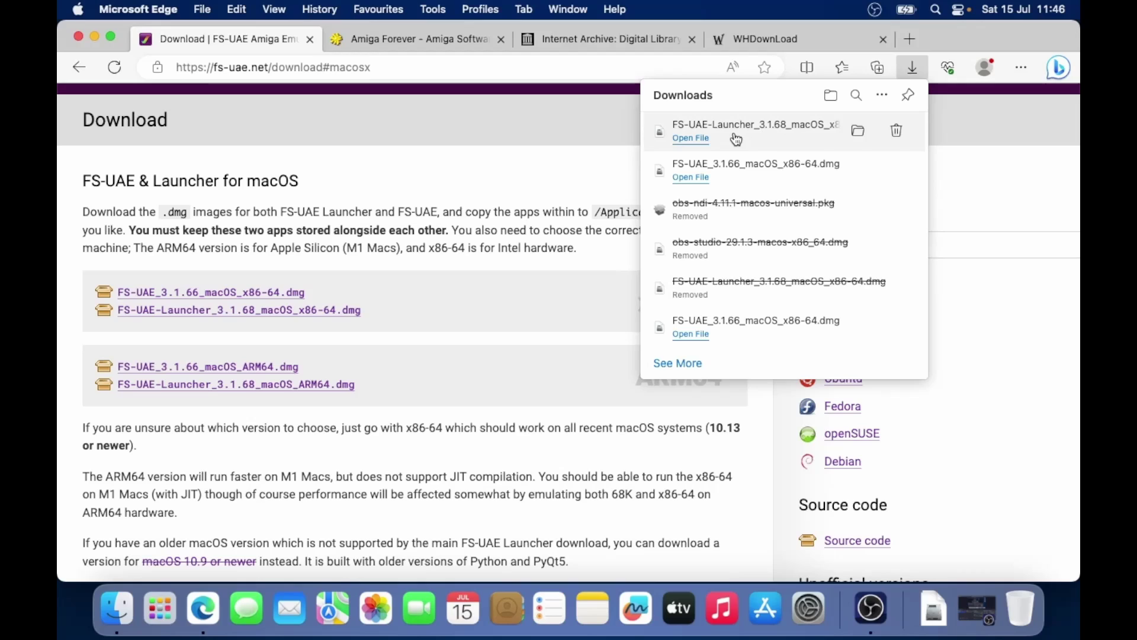
click(737, 138)
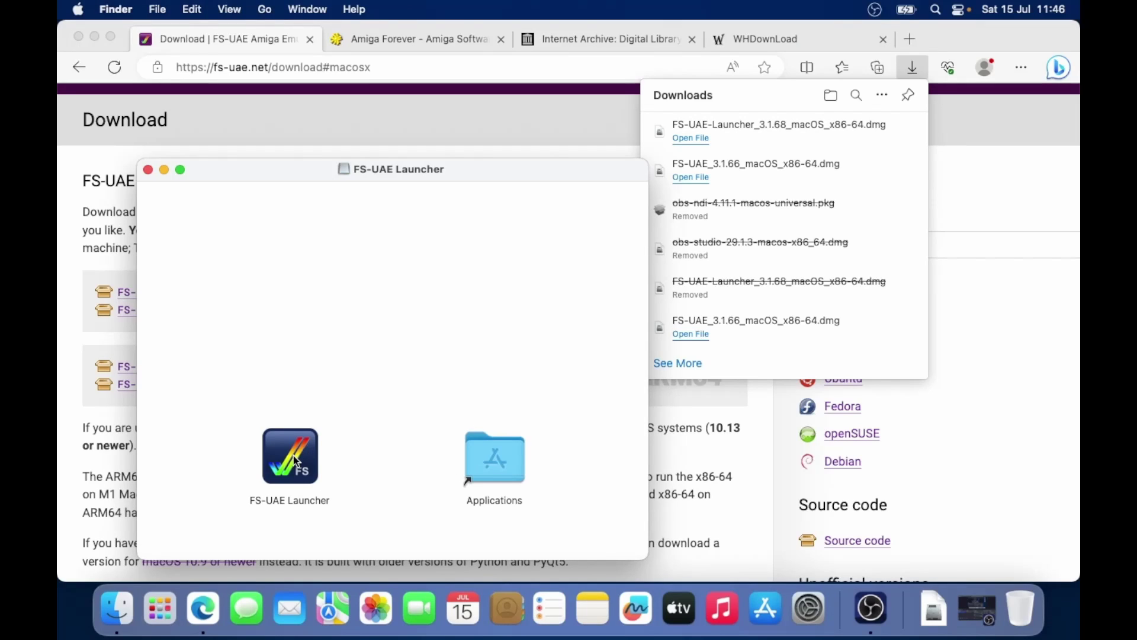
drag(304, 445, 504, 471)
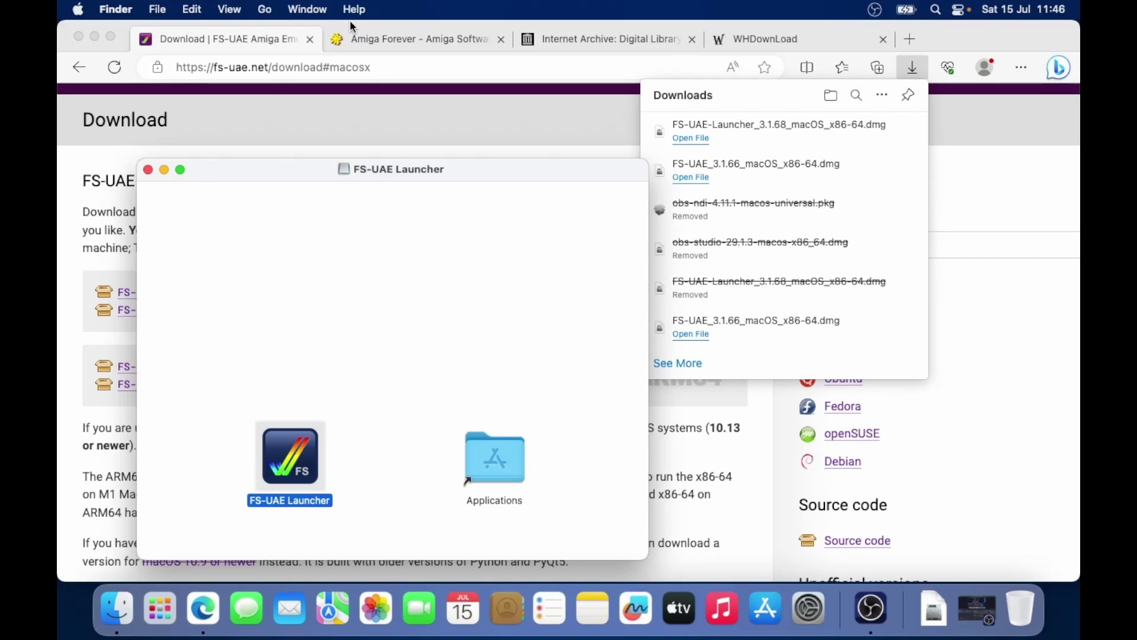
key(cmd+w)
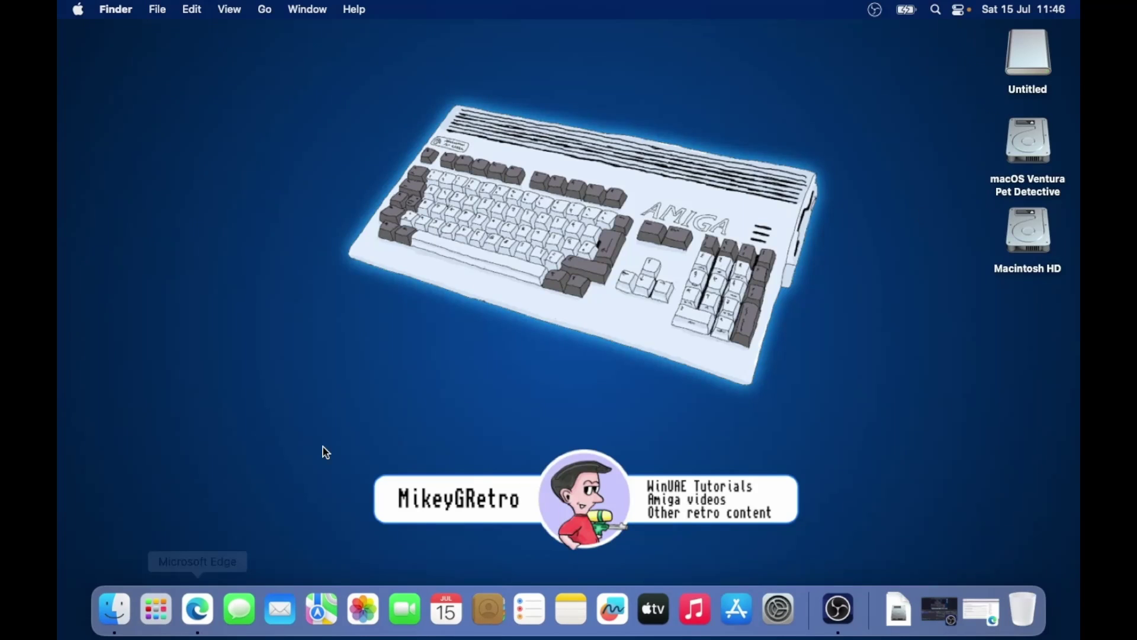
Step: Launch FS-UAE Launcher from the installed apps, allow the internet-downloaded app to open and move its window slightly up
click(166, 621)
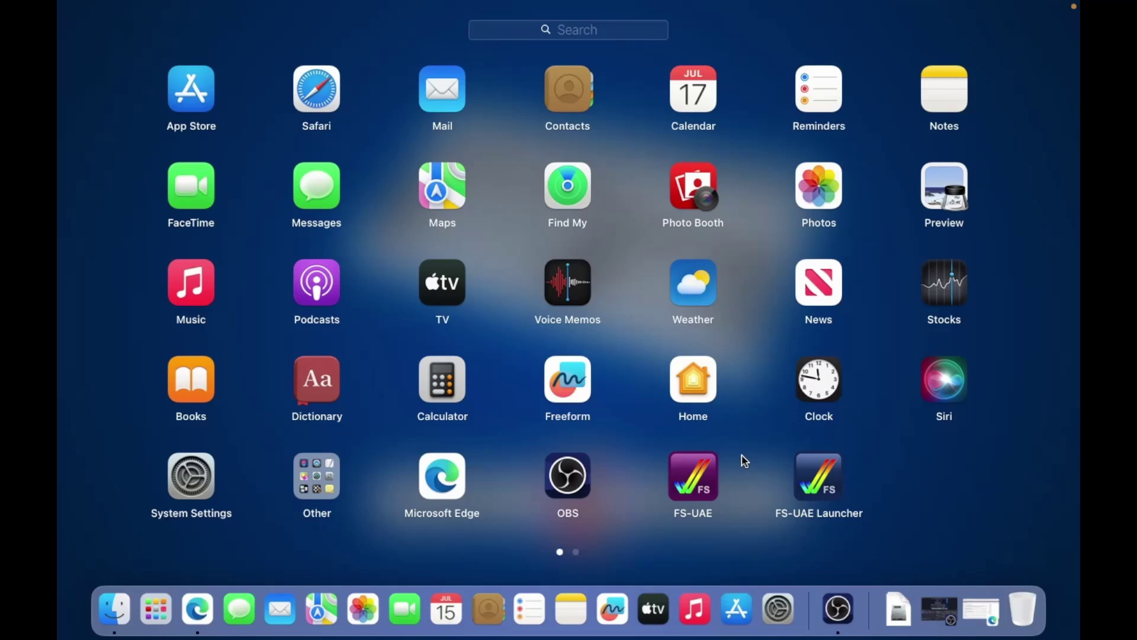
click(745, 461)
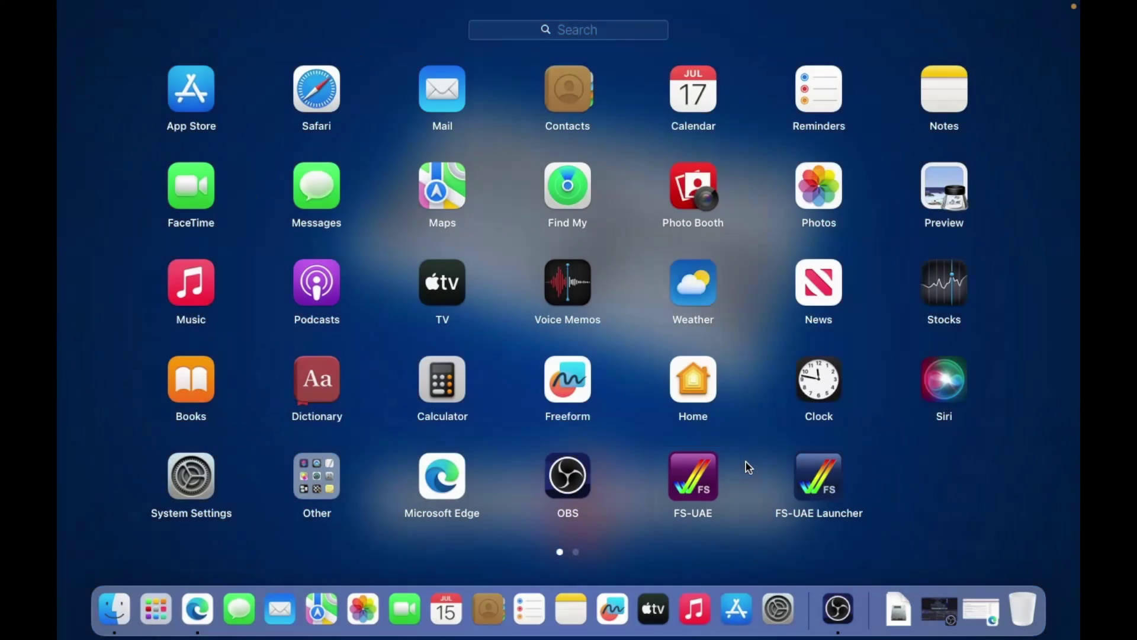
click(824, 472)
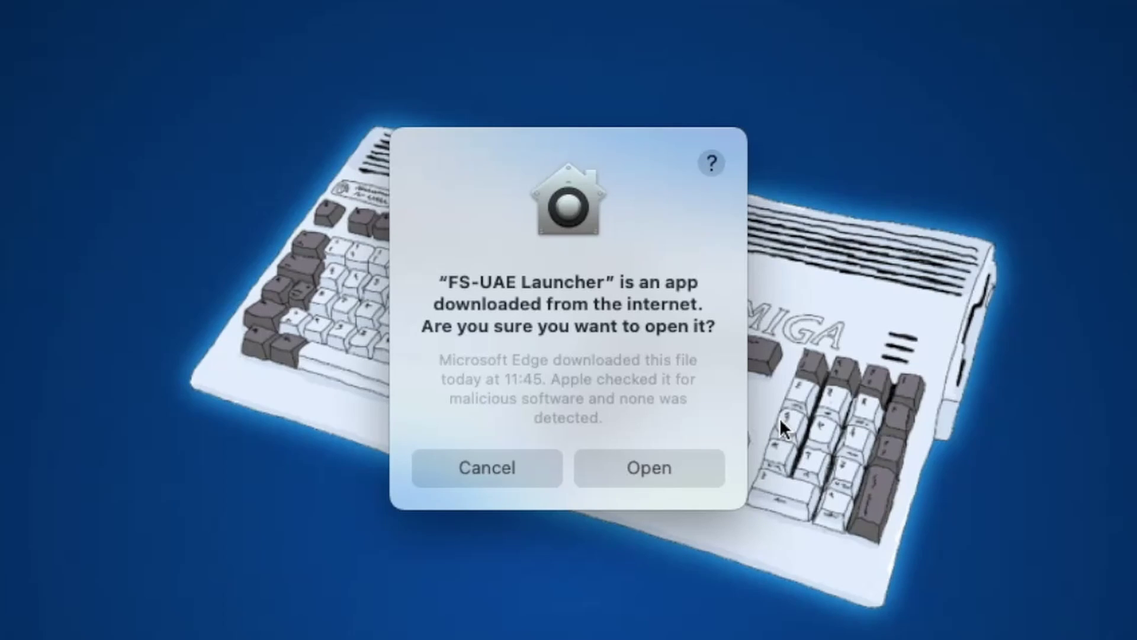
click(651, 468)
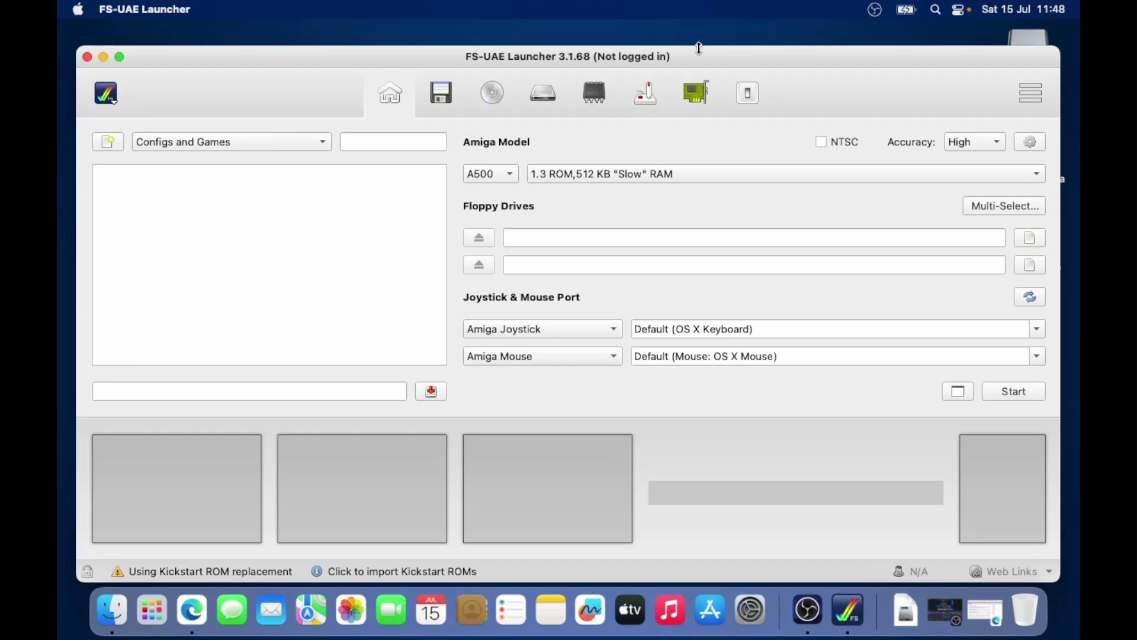
drag(684, 53, 683, 37)
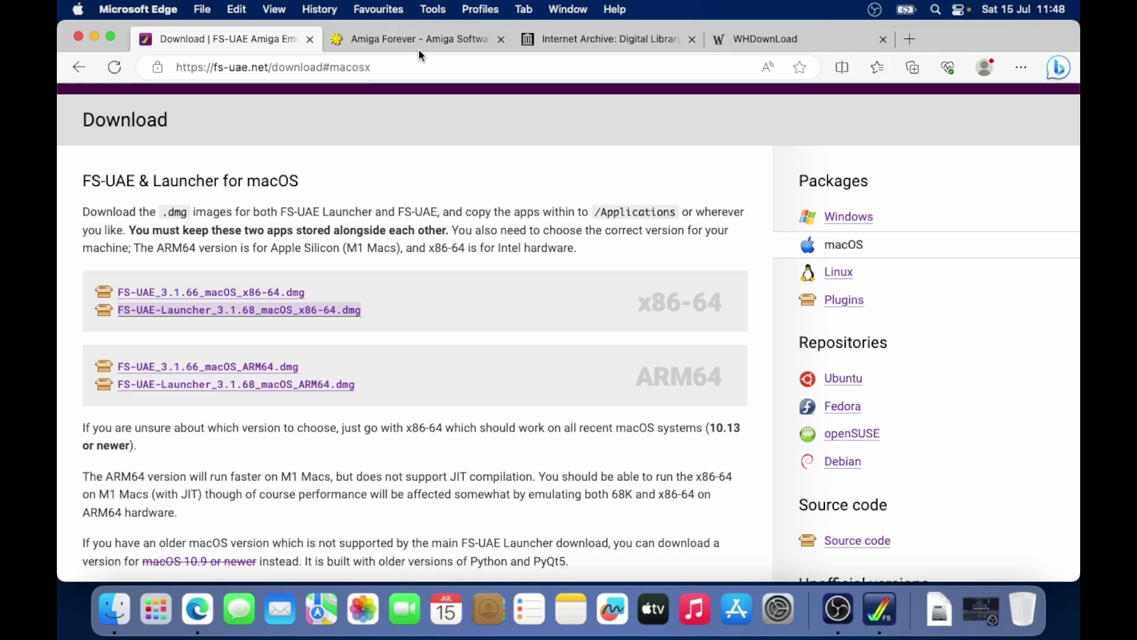
Step: Look over the Amiga Forever website and the already open Internet Archive page as sources for Kickstart ROMs
click(424, 39)
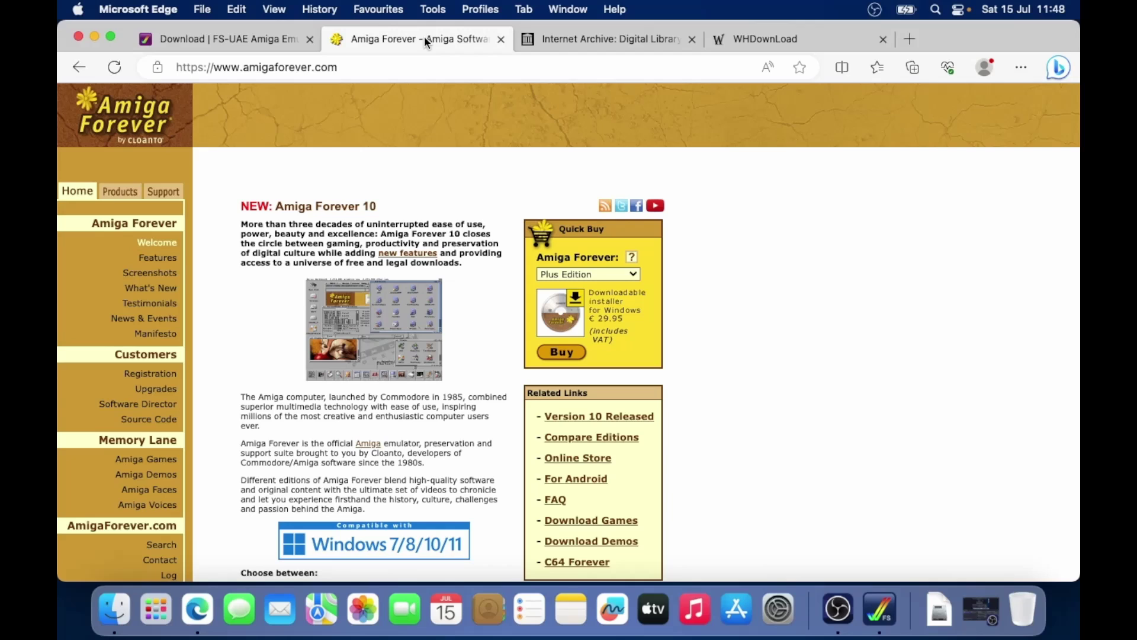
scroll(439, 458, down, 3)
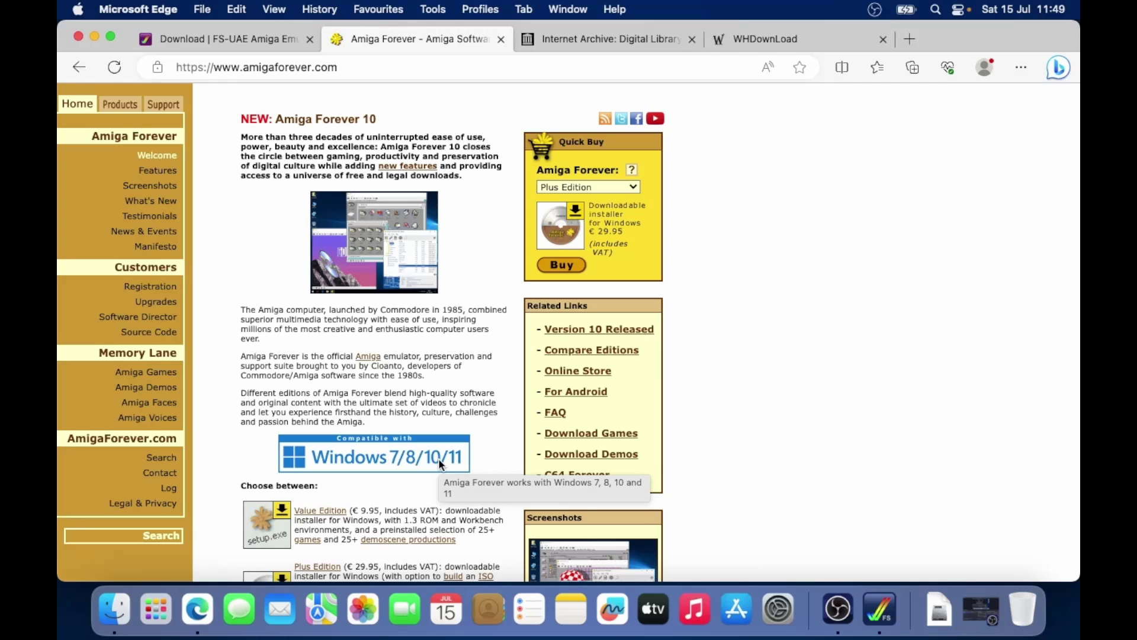
click(598, 41)
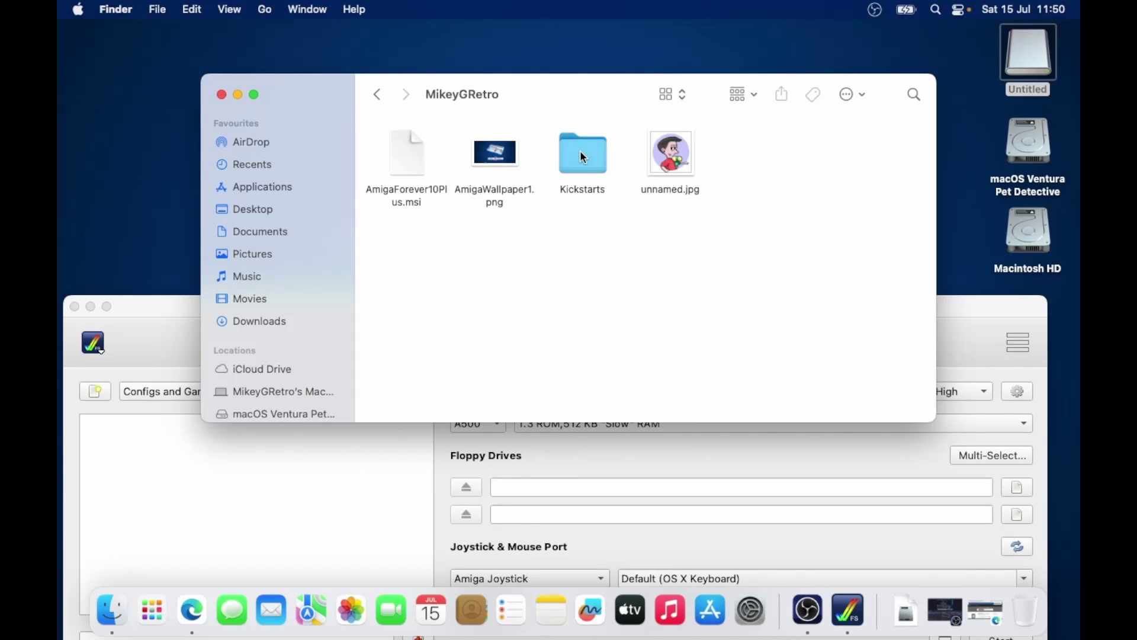
Step: Copy all ROM files from the MikeyGRetro Kickstarts folder into the Kickstarts folder of Documents/FS-UAE
double_click(585, 156)
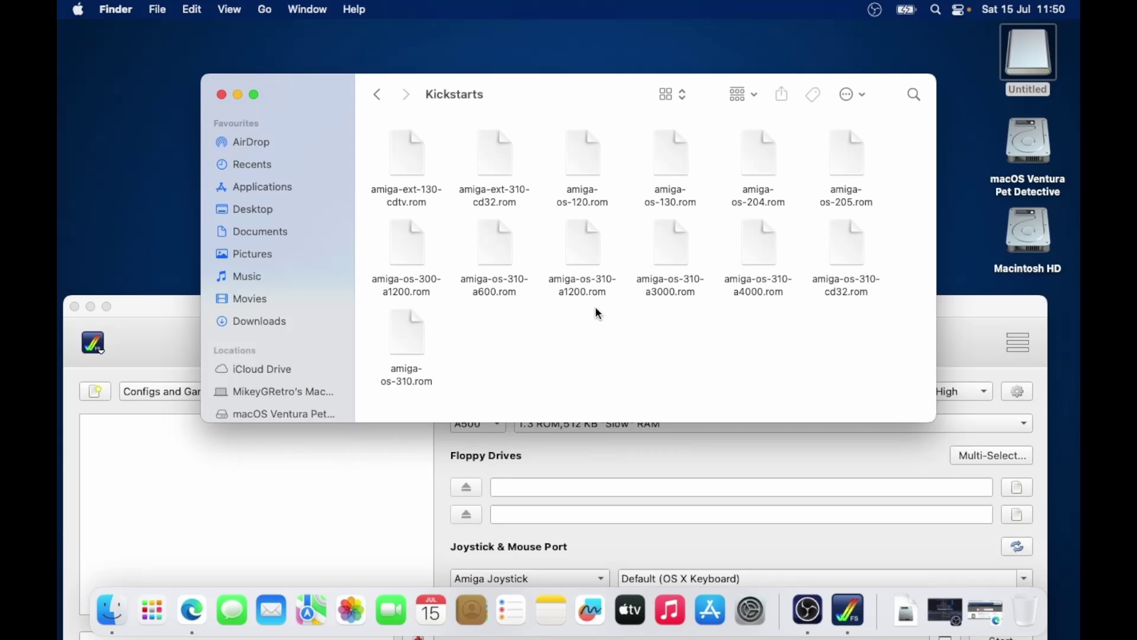
key(super+a)
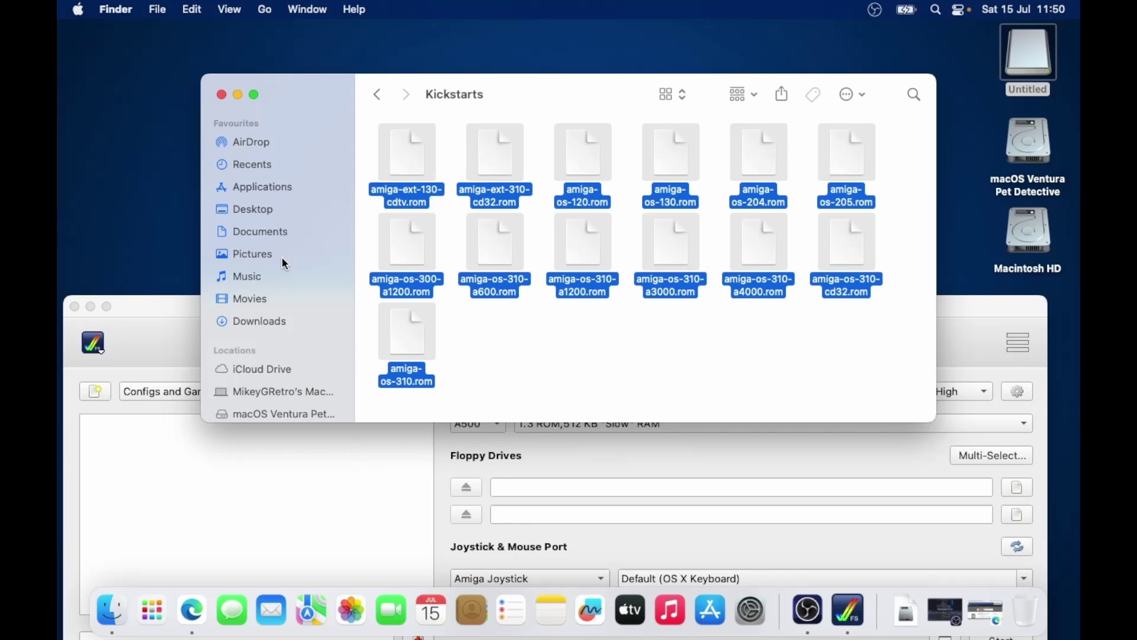
click(296, 232)
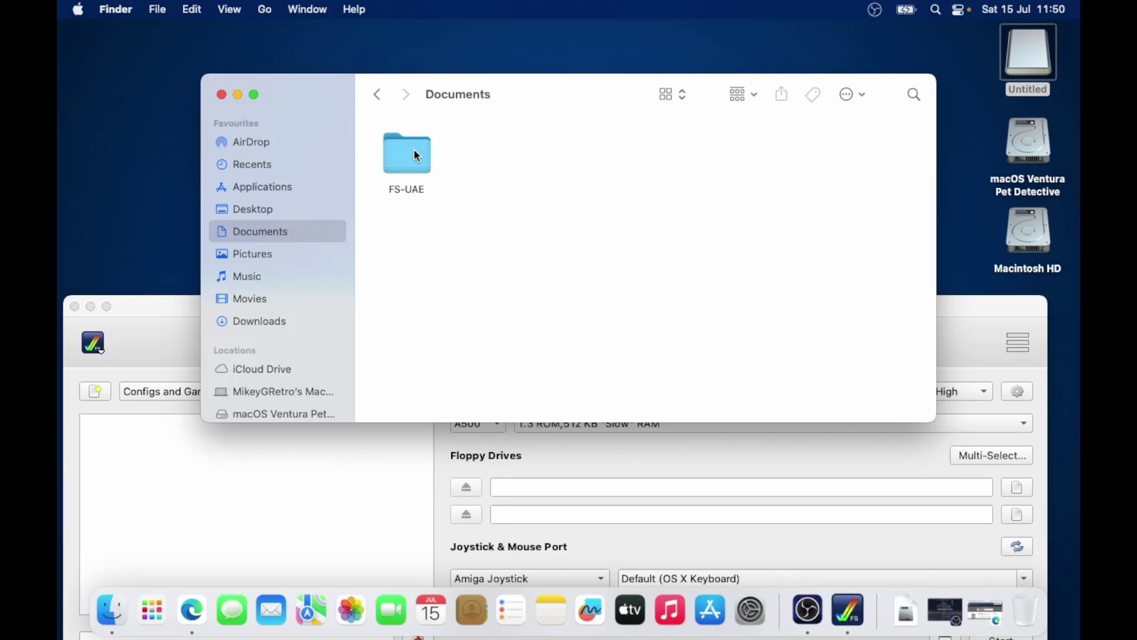
key(super+bracketleft)
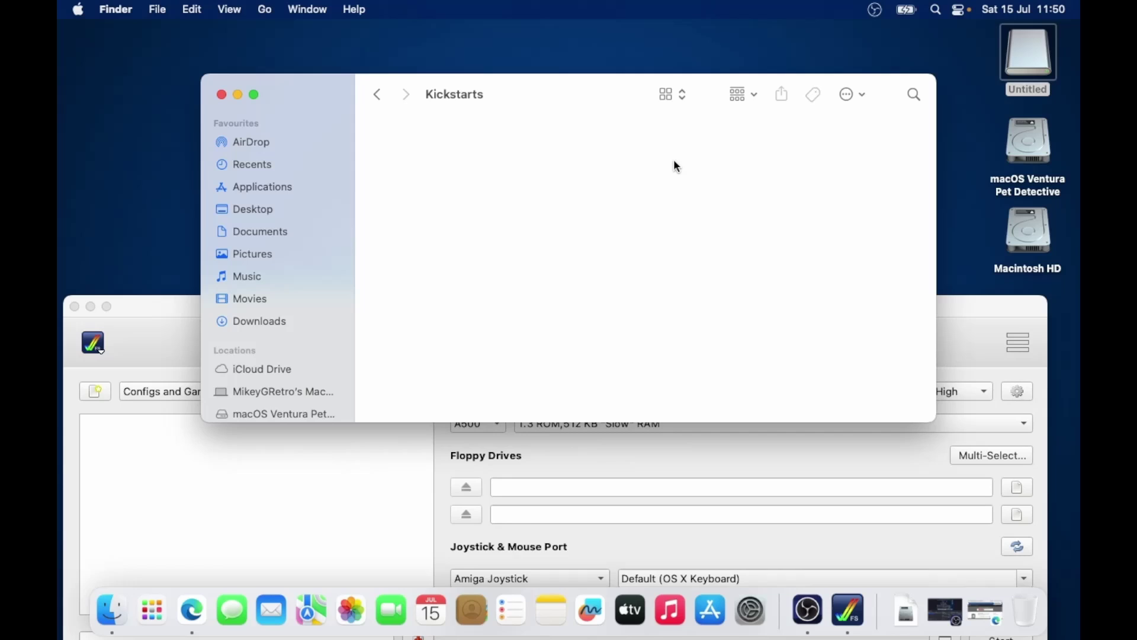
key(super+v)
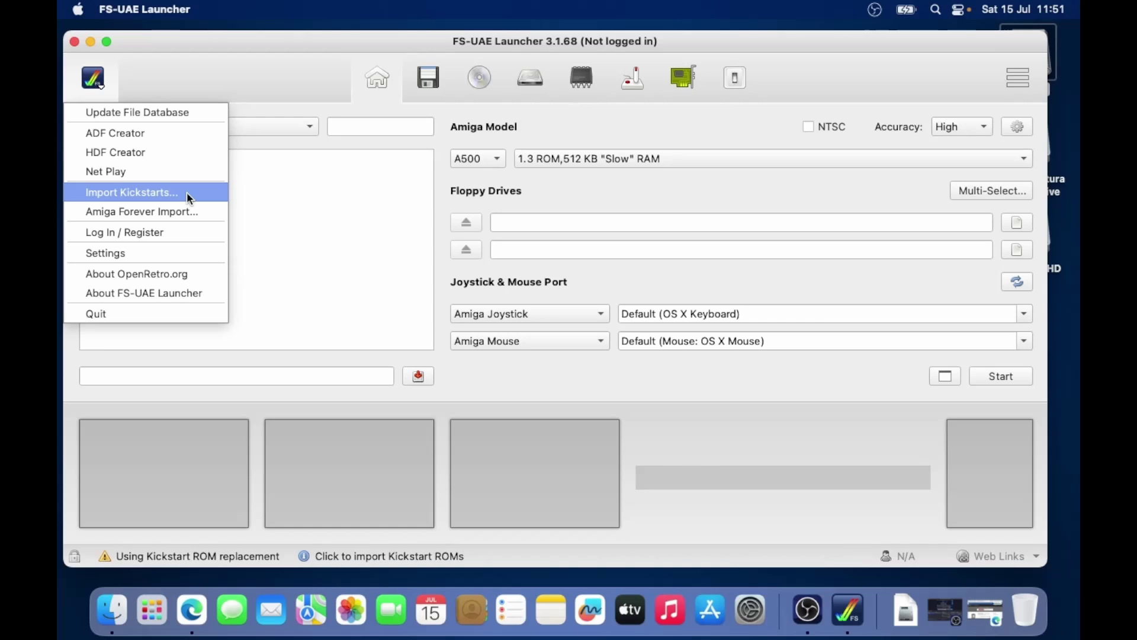
Step: Update the launcher's file database by scanning the FS-UAE folders for Kickstarts, and close the scan dialog
click(200, 120)
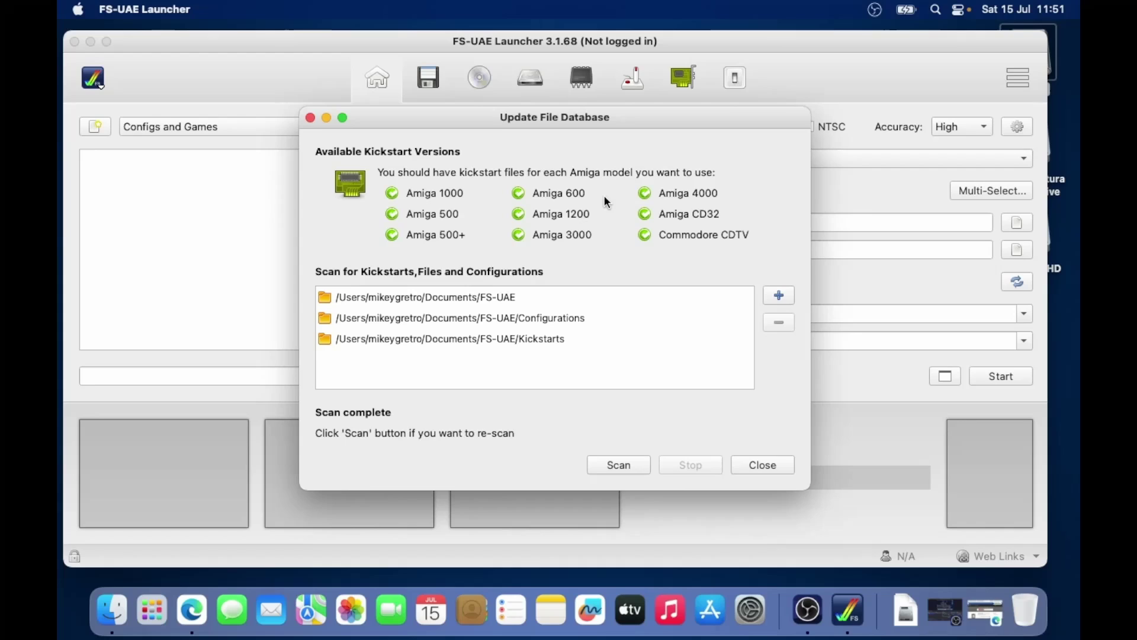
click(766, 464)
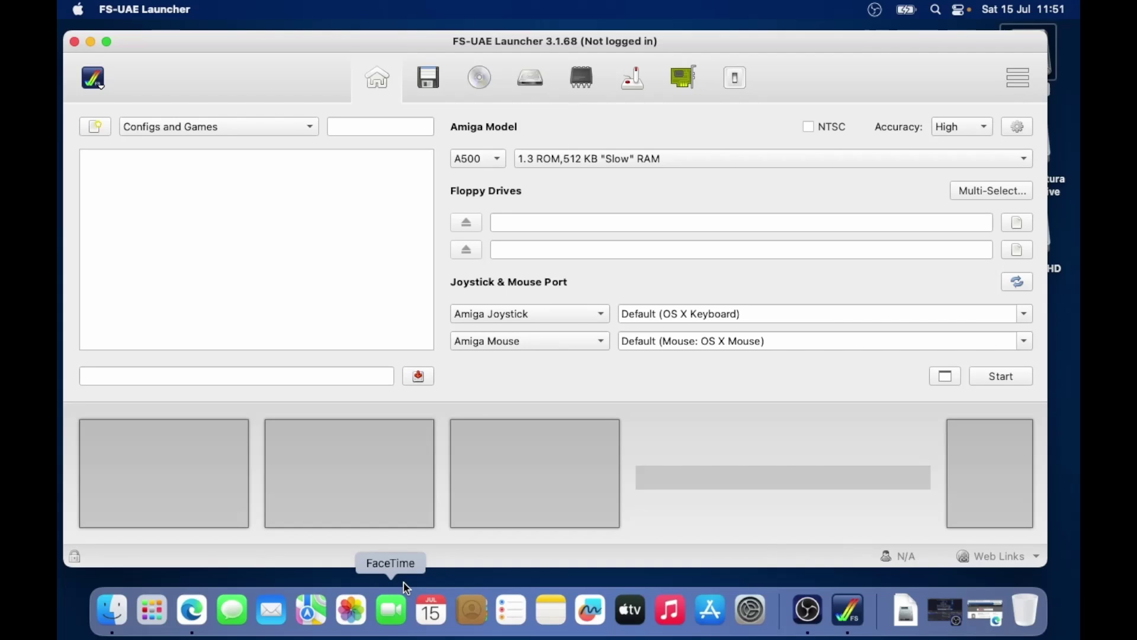
Step: Start the Amiga 500 emulation with the 1.3 ROM and quit it through the emulator's own menu
click(1003, 378)
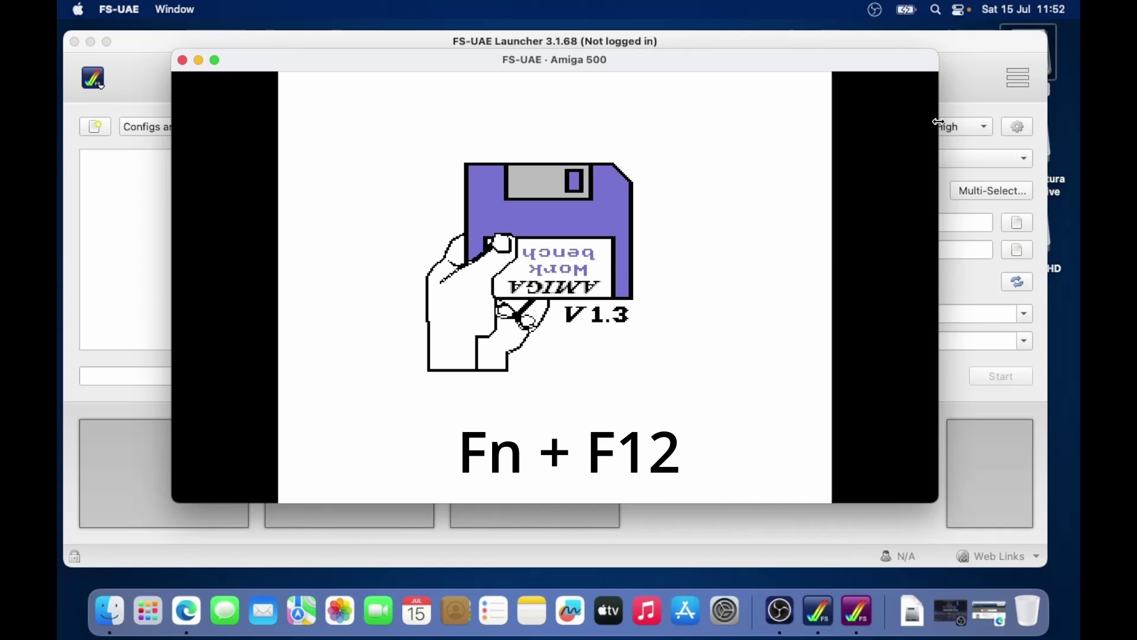
key(F12)
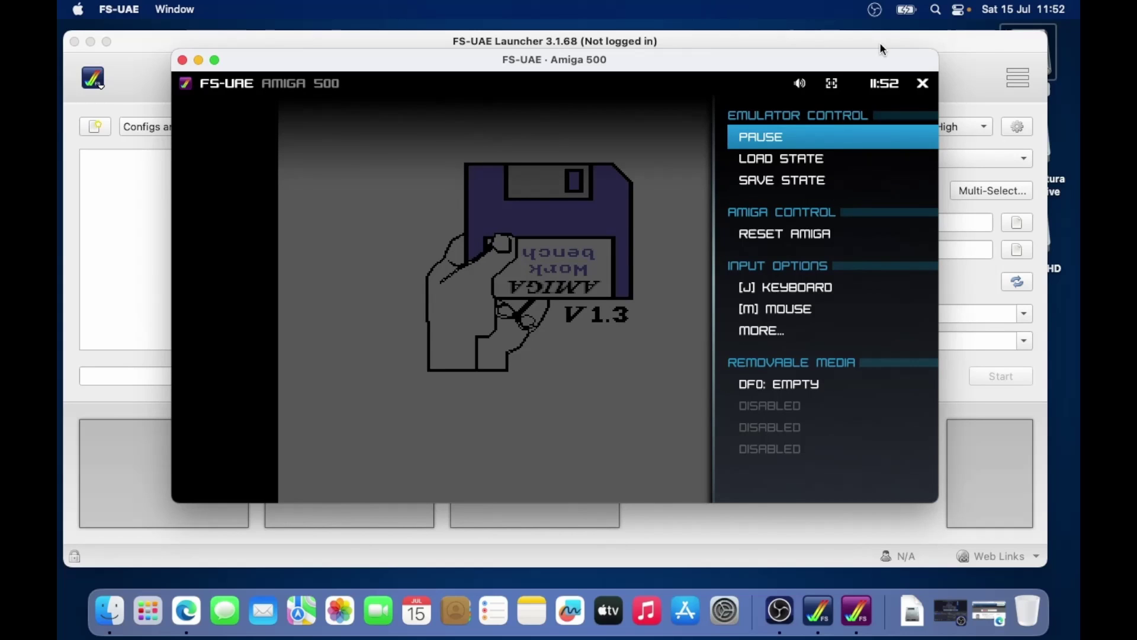
key(Up)
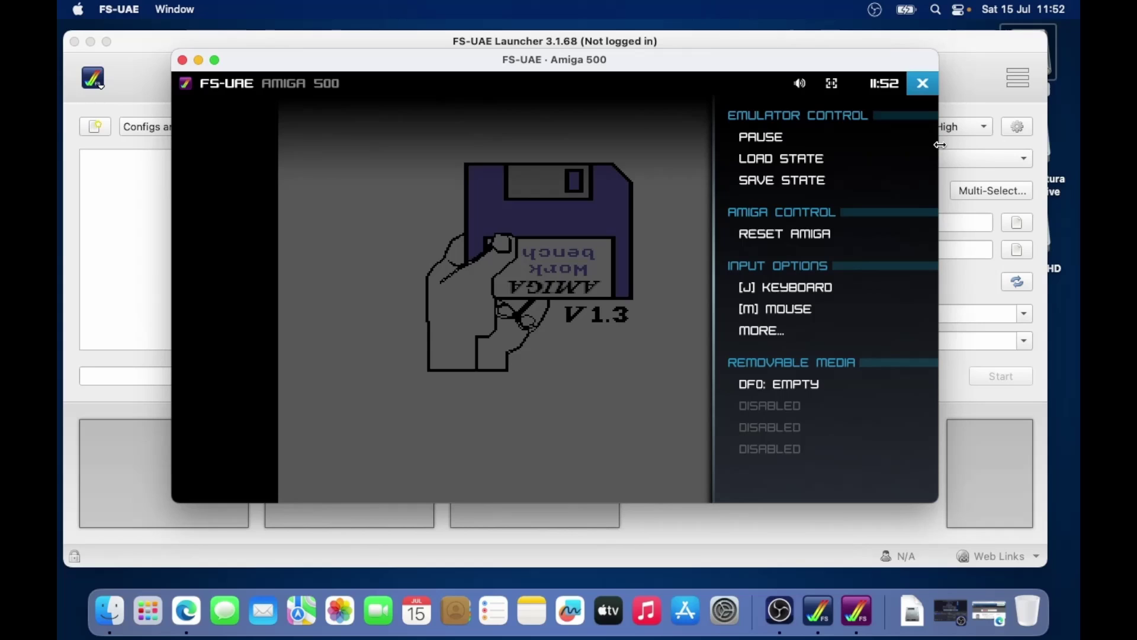
key(Return)
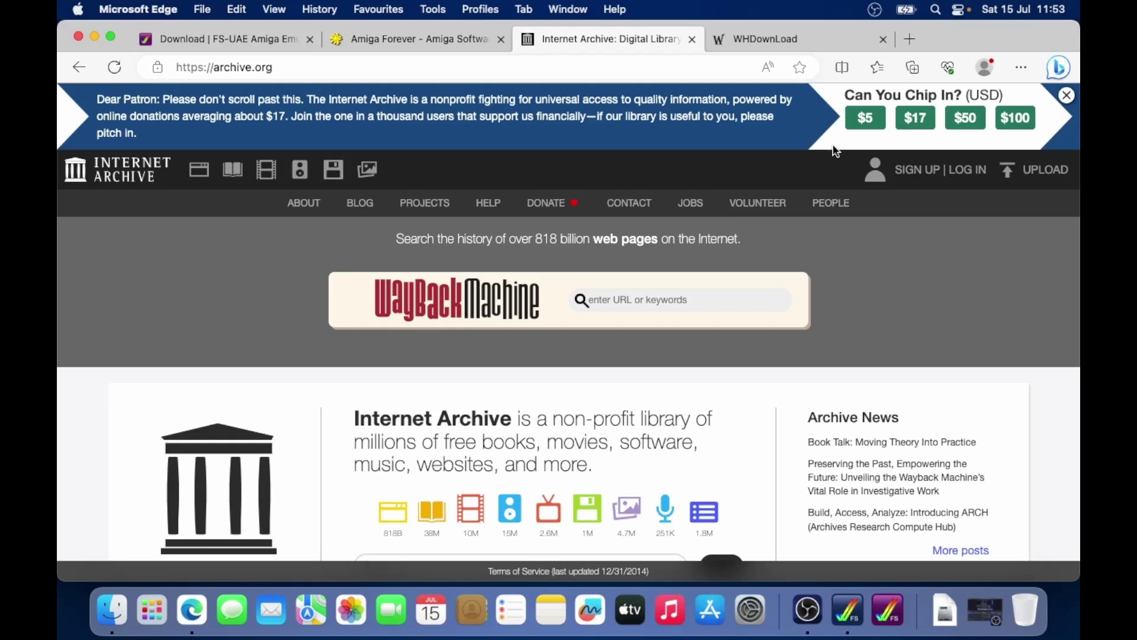
Step: Browse the games under S on the WHDownLoad website and download the standard Simon The Sorcerer version 1.3
click(806, 40)
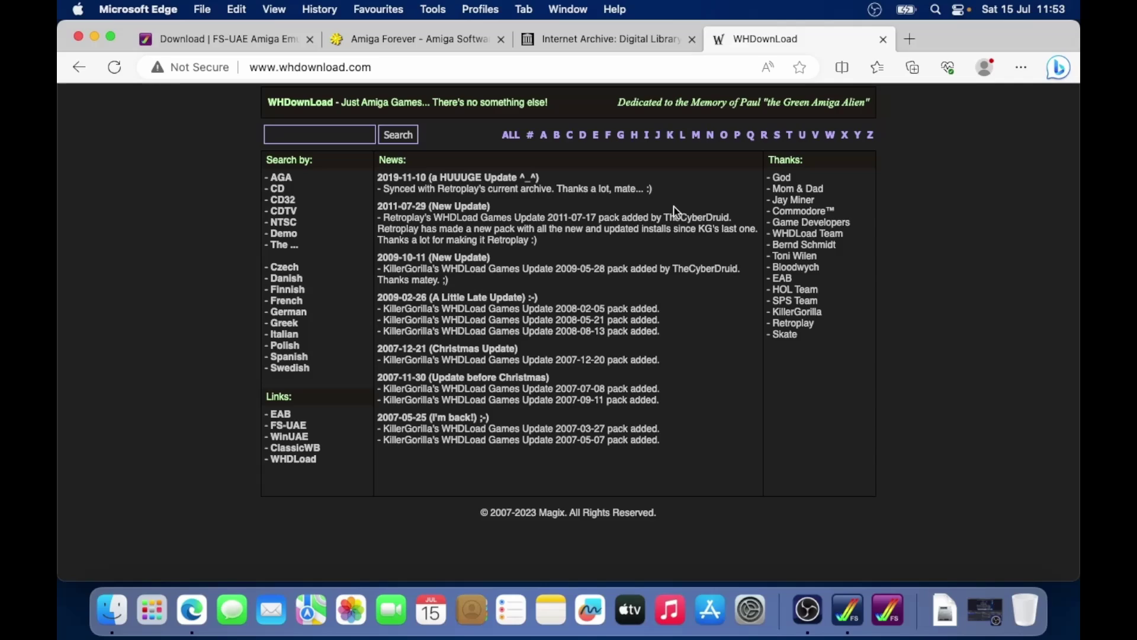
click(781, 144)
scroll(943, 320, down, 15)
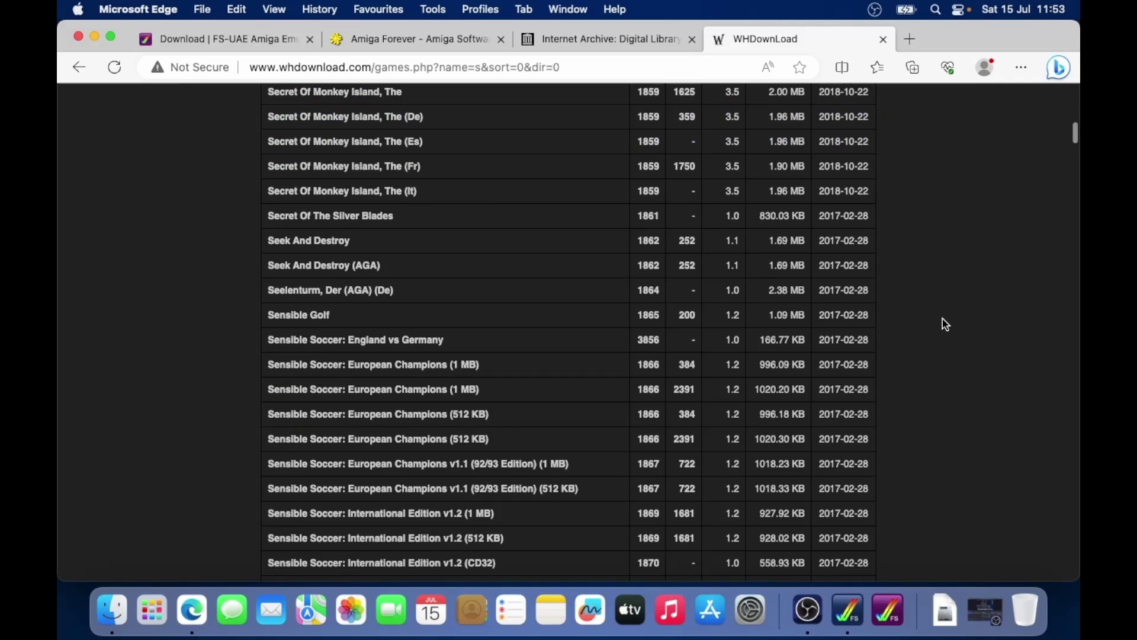
scroll(944, 319, down, 10)
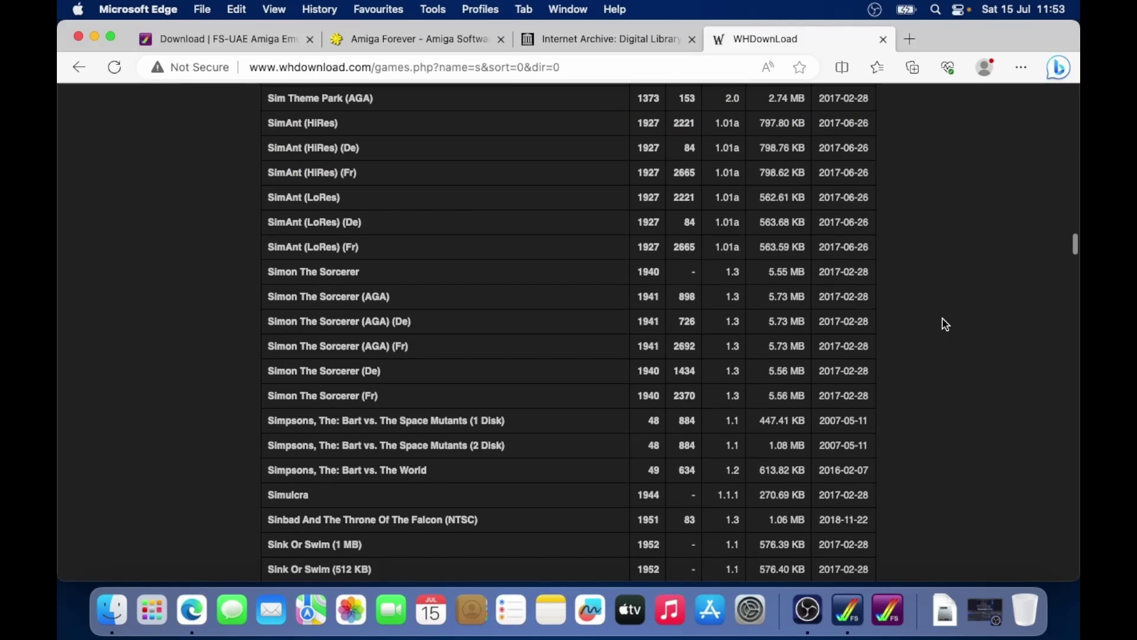
scroll(946, 324, down, 1)
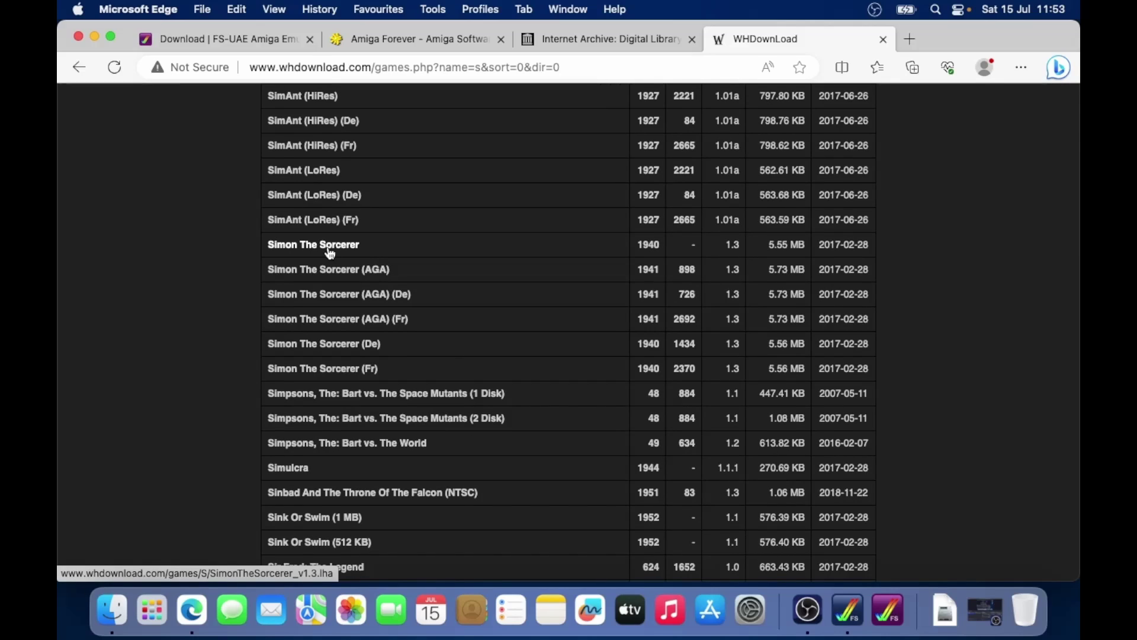
click(330, 253)
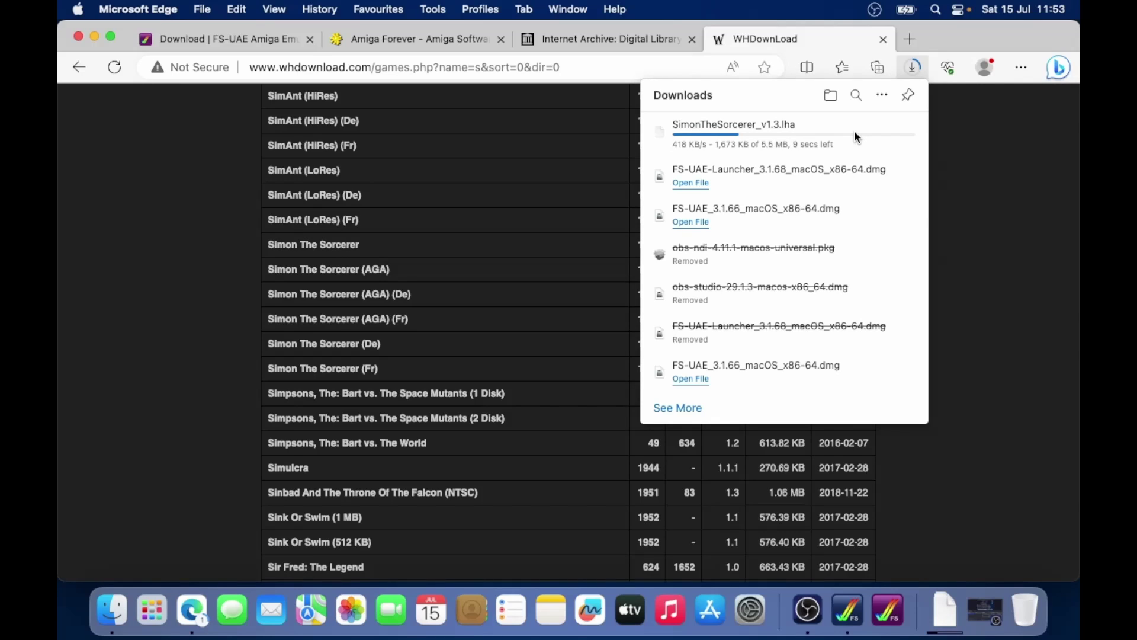
Step: Place the downloaded SimonTheSorcerer_v1.3.lha in a WHDload folder inside Documents/FS-UAE and close the file window
click(831, 95)
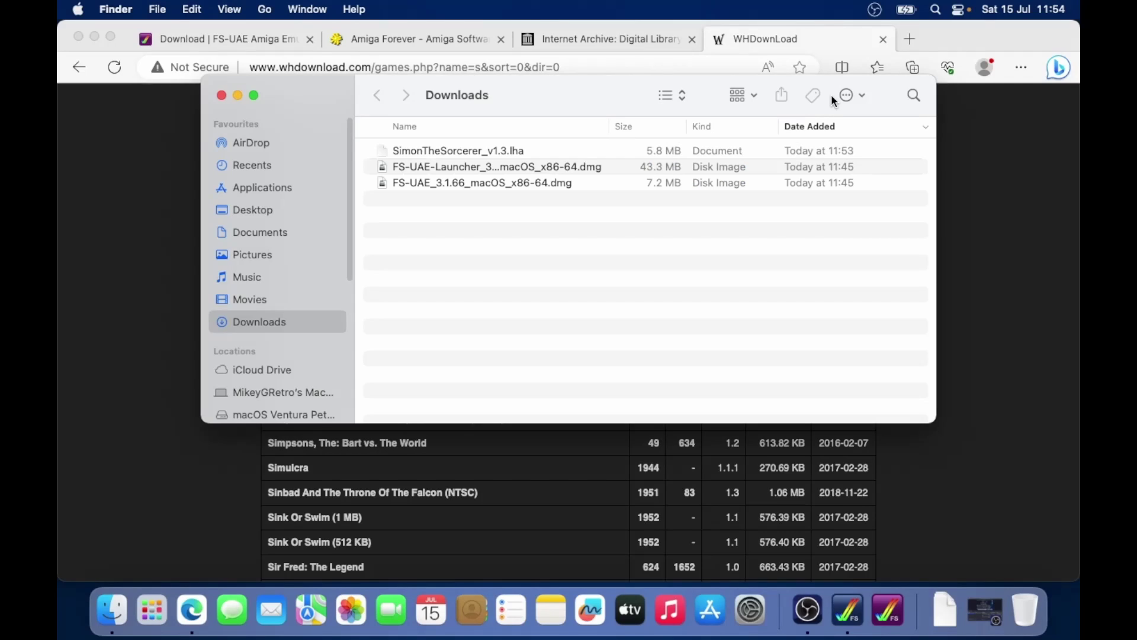
click(489, 153)
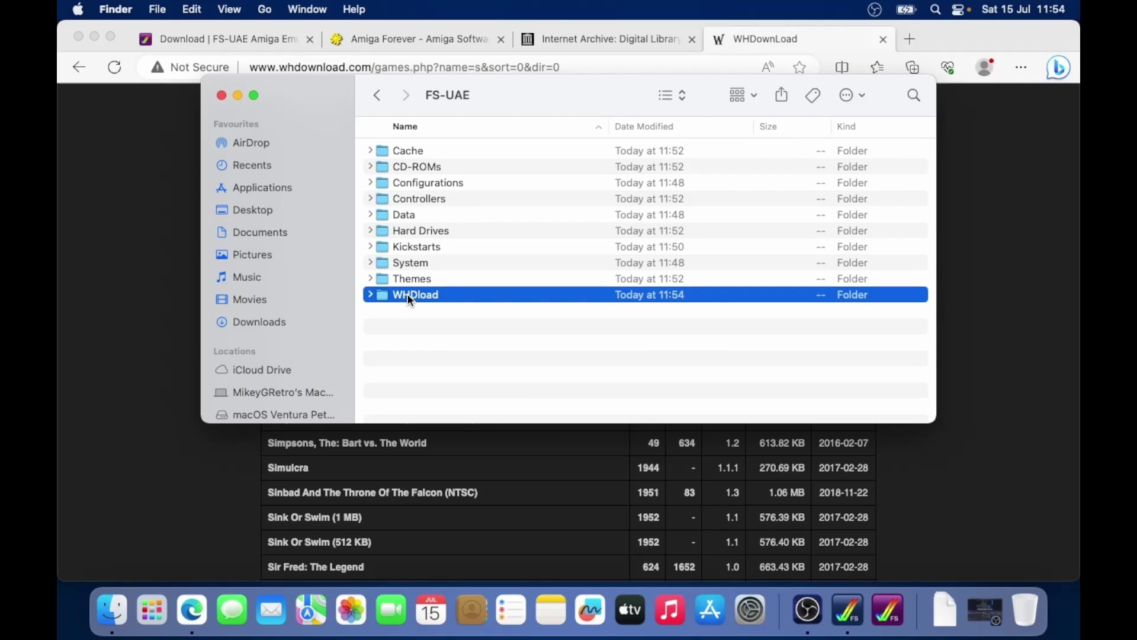
double_click(411, 296)
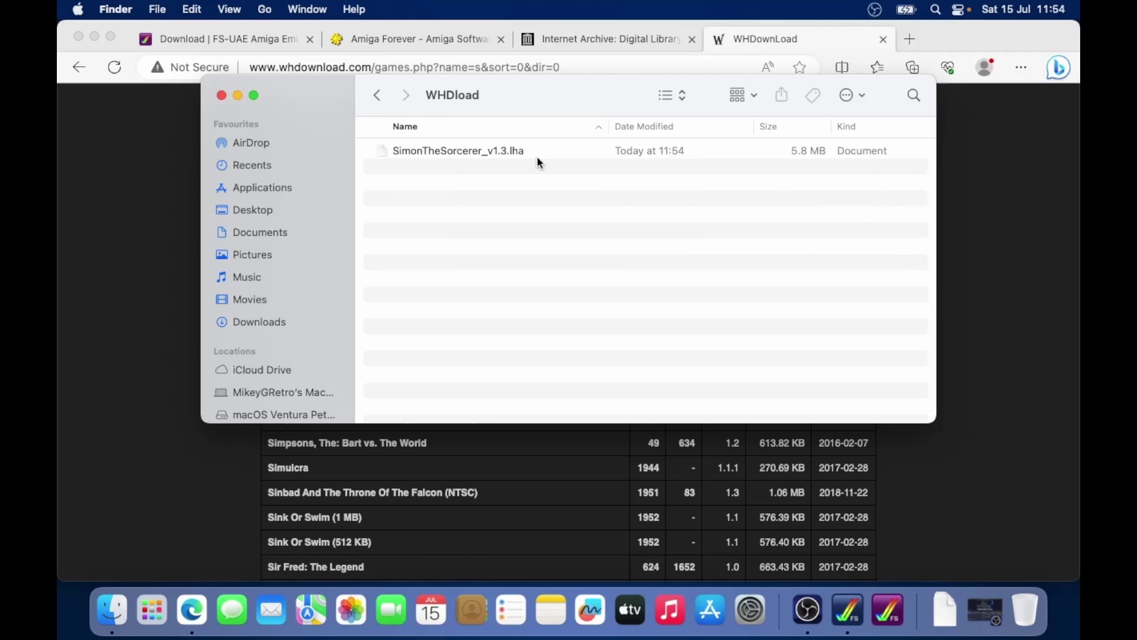
key(super+w)
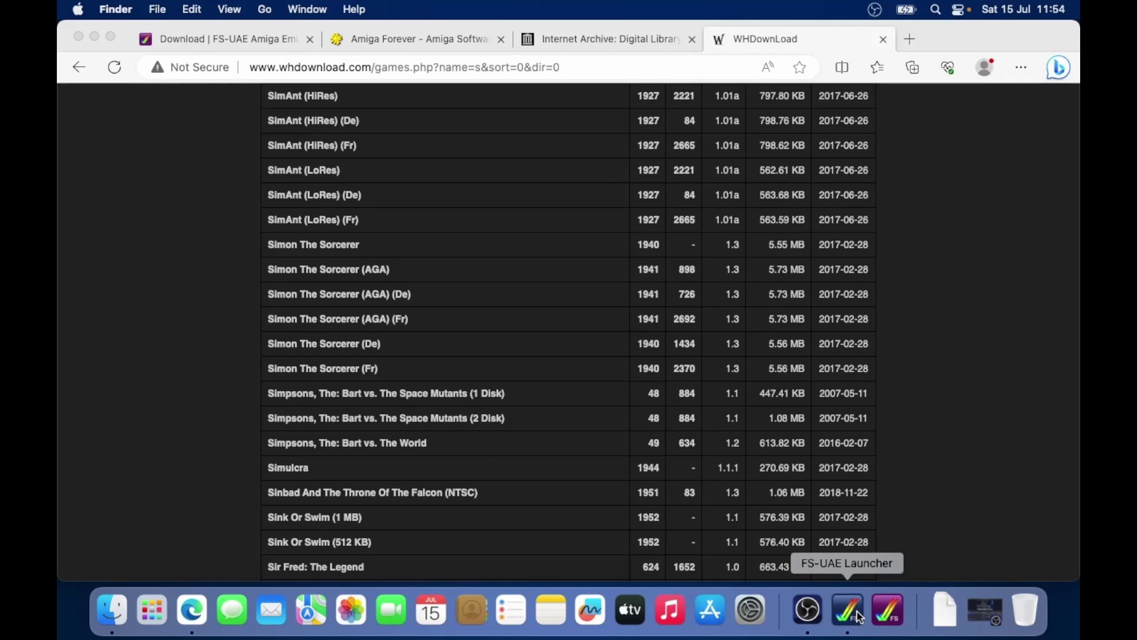
Step: Switch to FS-UAE Launcher and log in with the account credentials
click(860, 618)
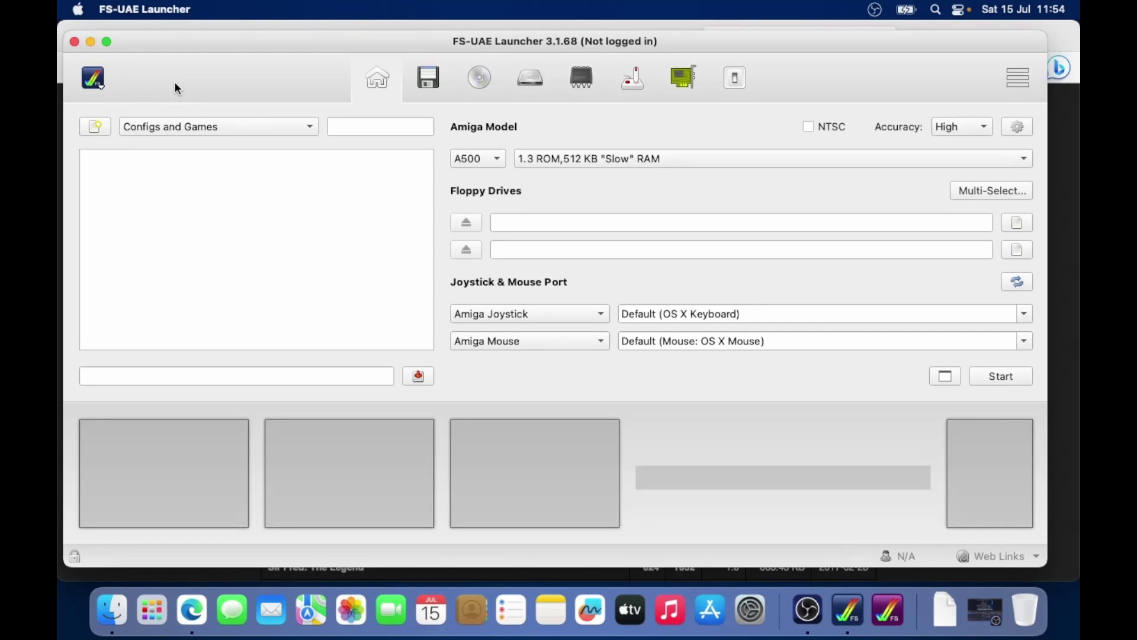
click(93, 78)
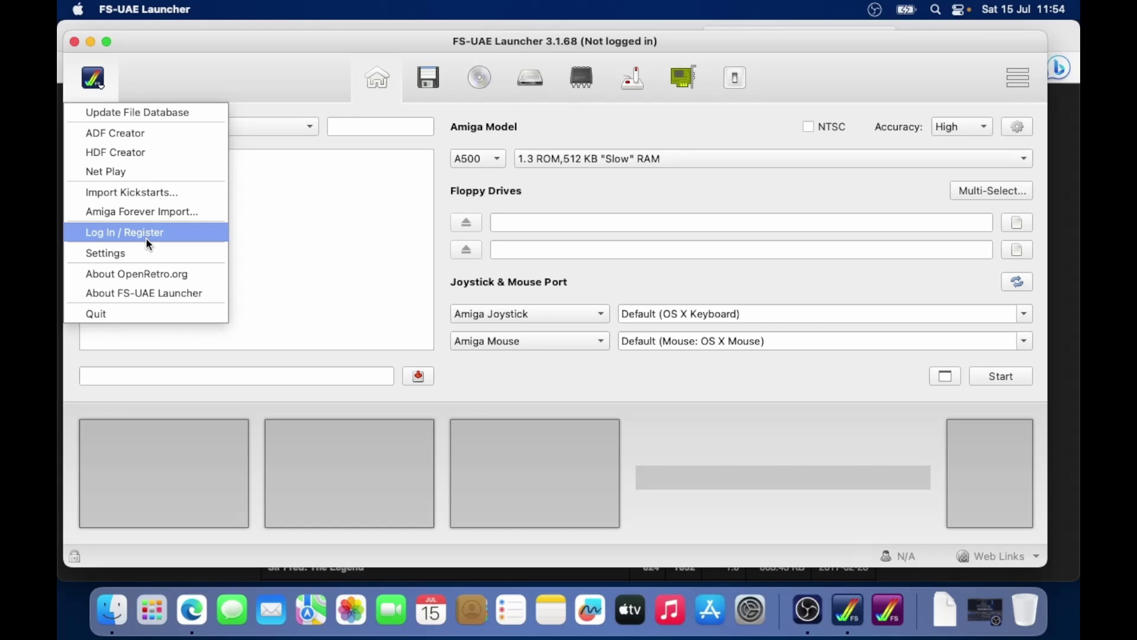
click(148, 233)
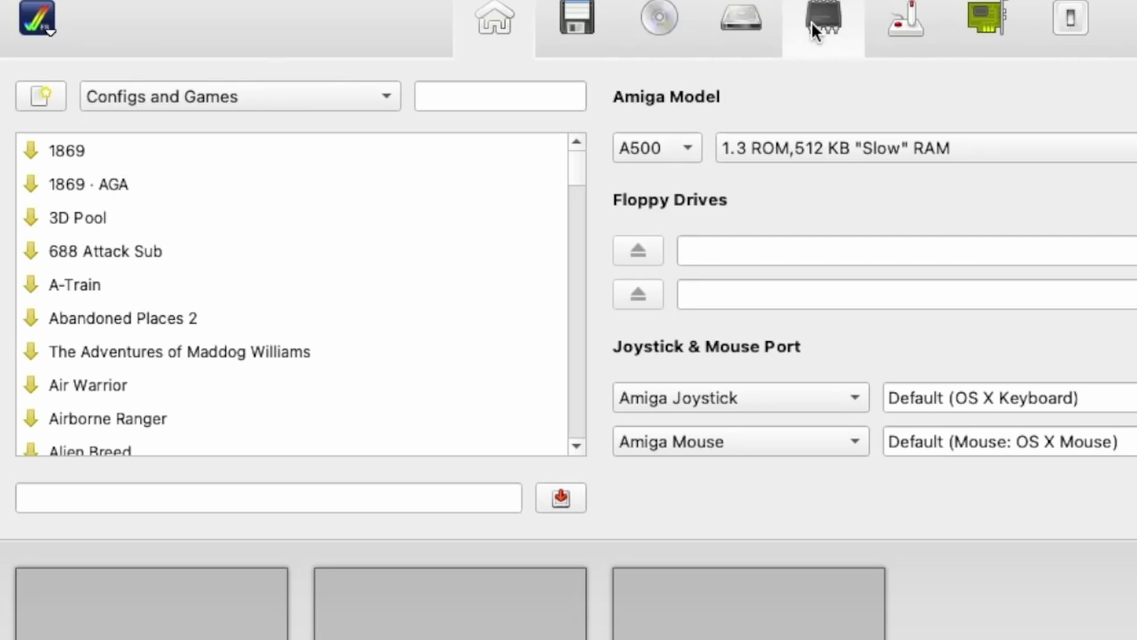
Step: Set the launcher's Game Database to show only Available Games and close the settings
click(41, 21)
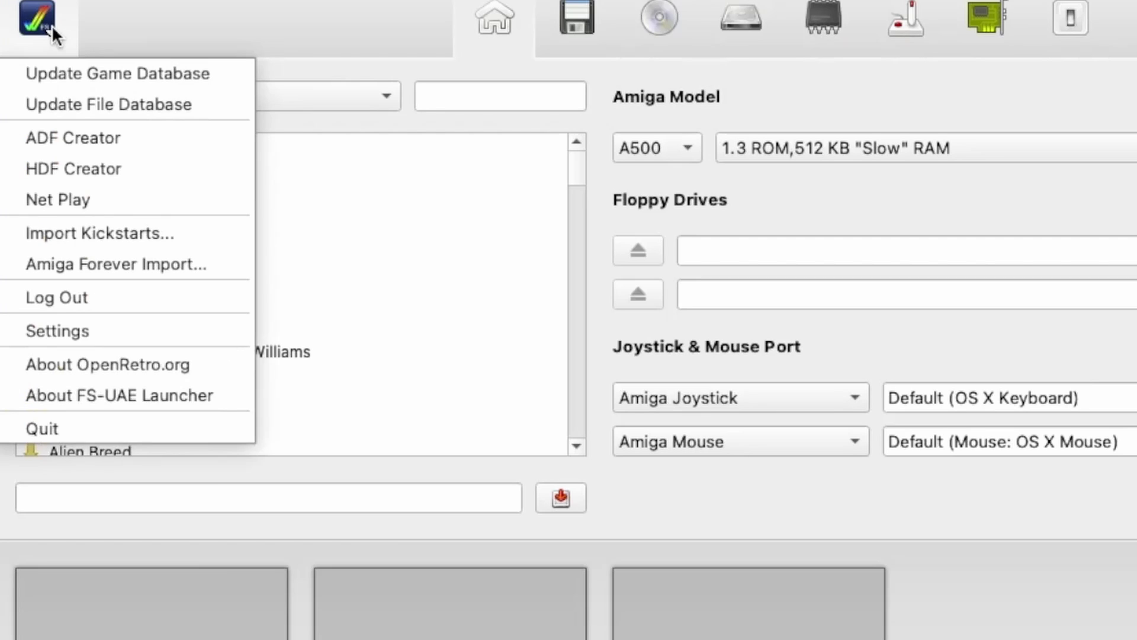
click(79, 332)
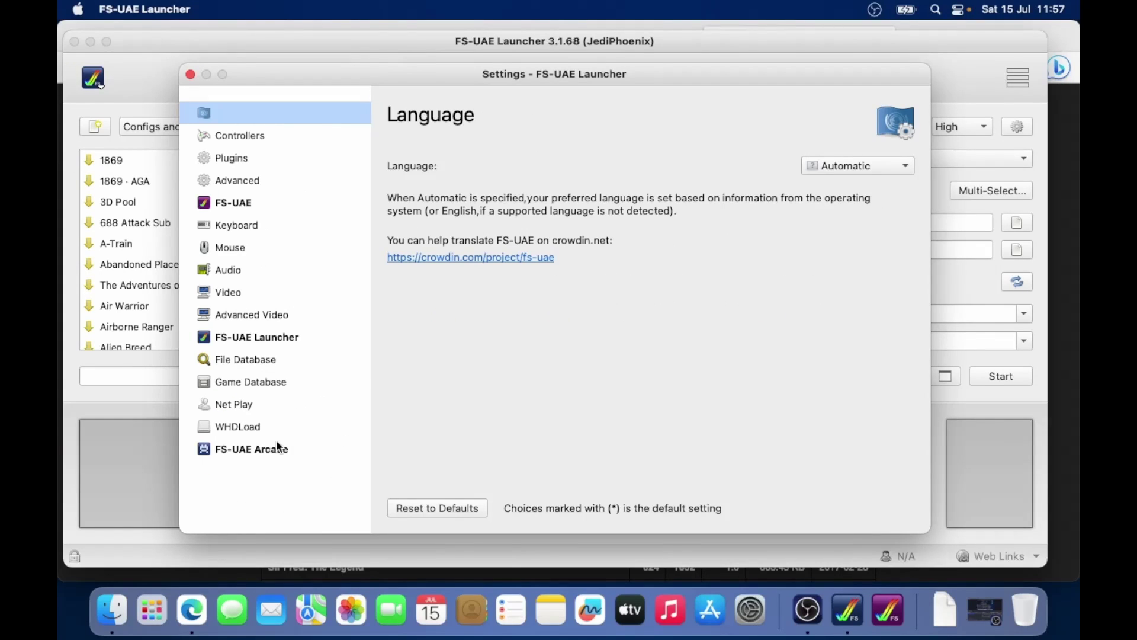
click(279, 381)
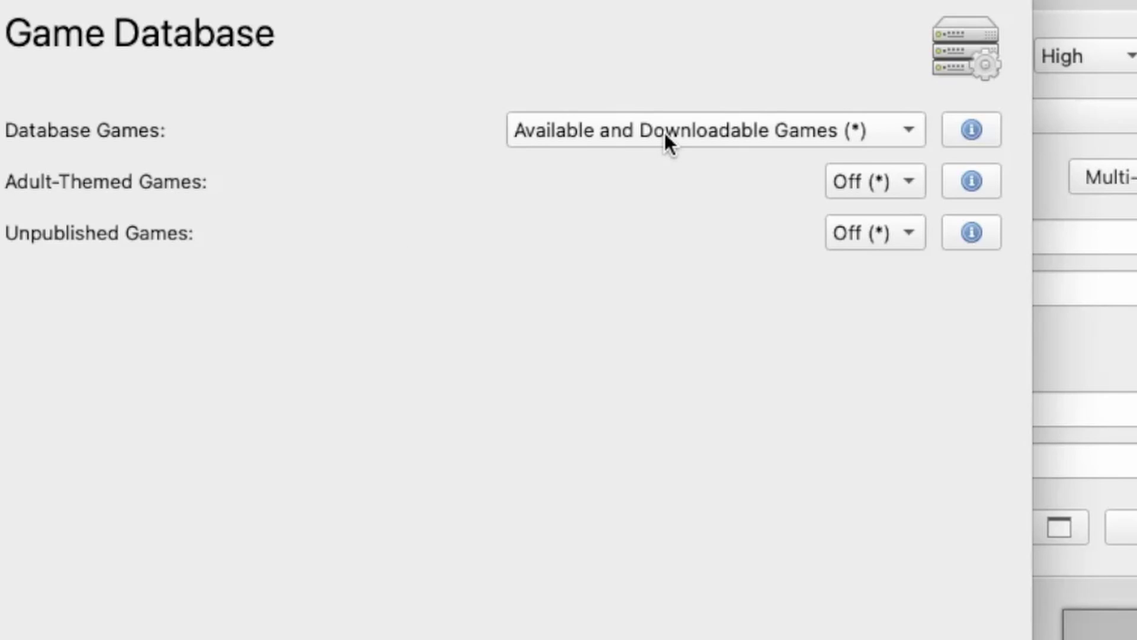
click(865, 138)
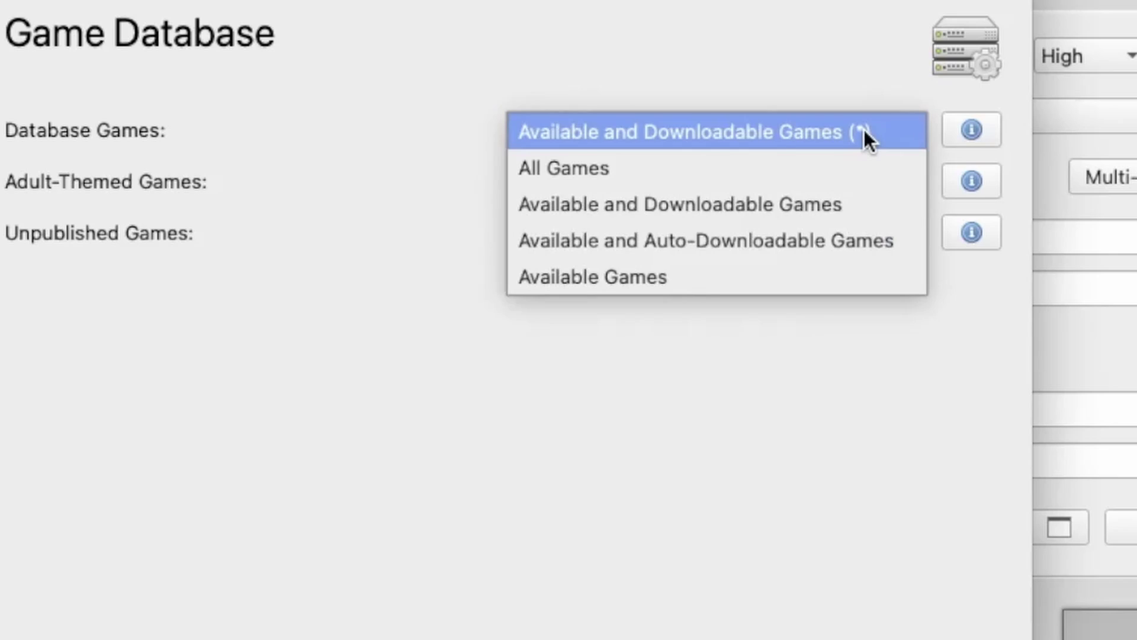
click(668, 267)
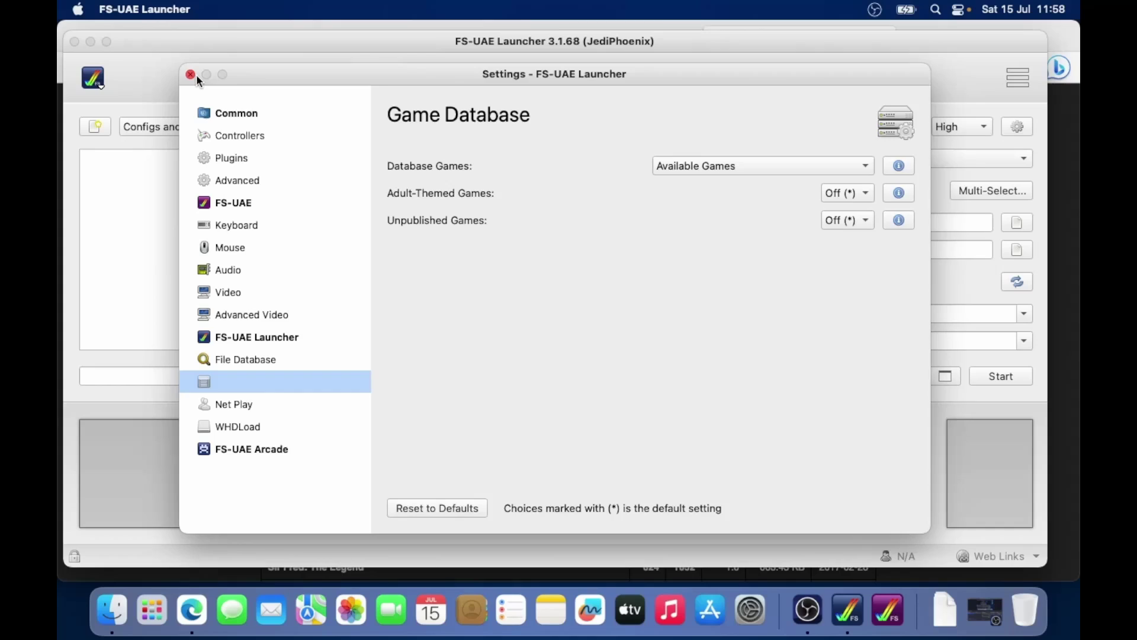
click(196, 75)
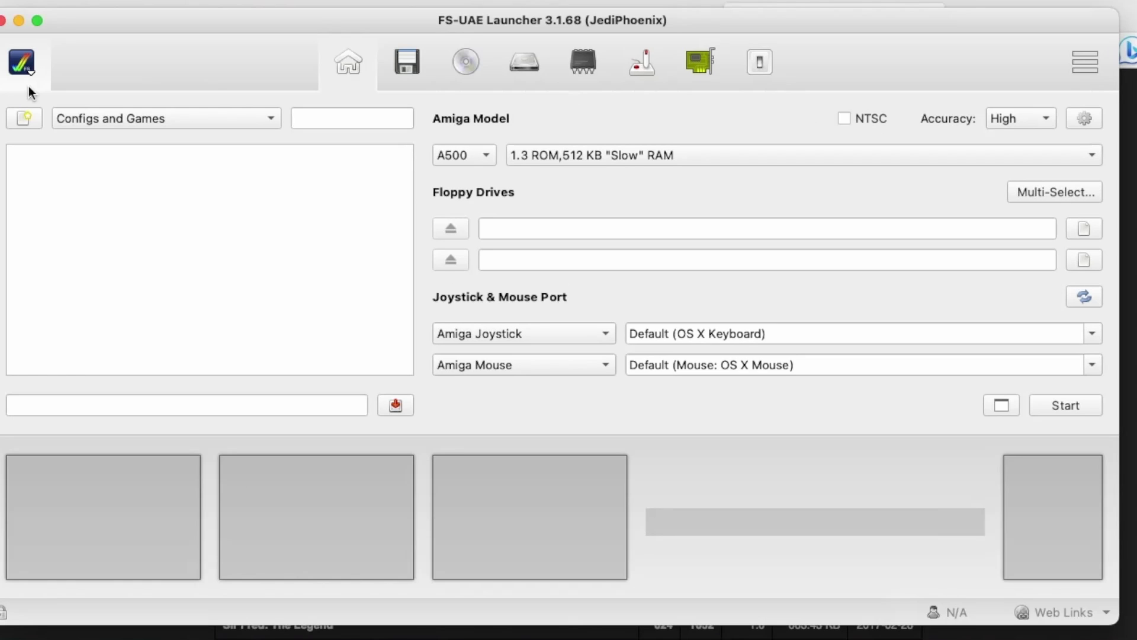
Step: Add the Documents/FS-UAE/WHDload folder to the locations scanned by the launcher's file database
click(29, 73)
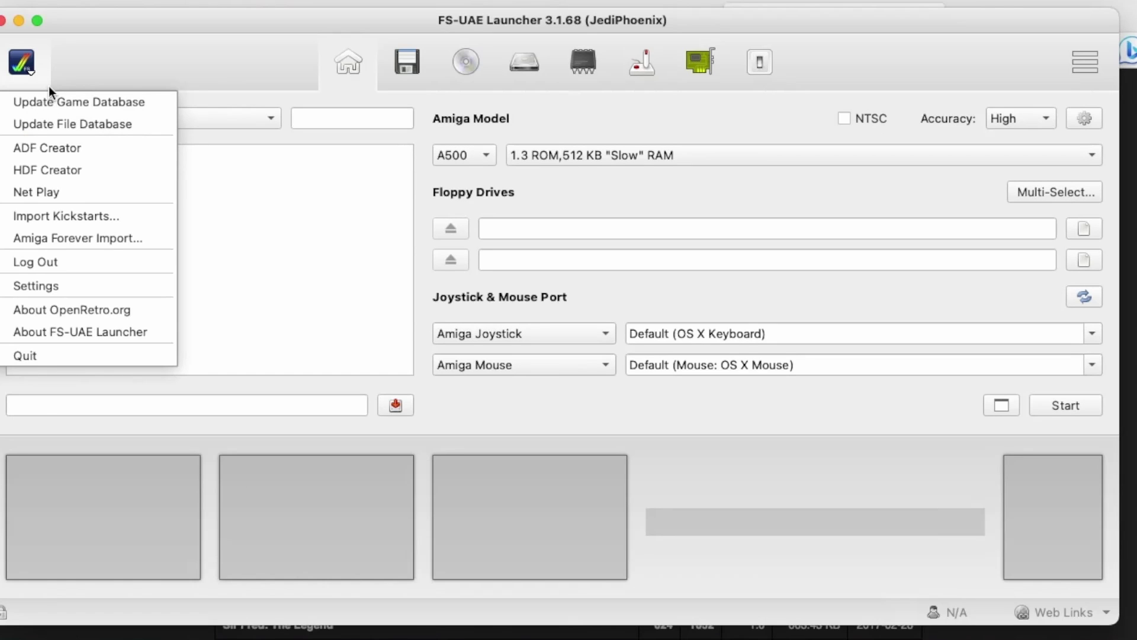
click(85, 126)
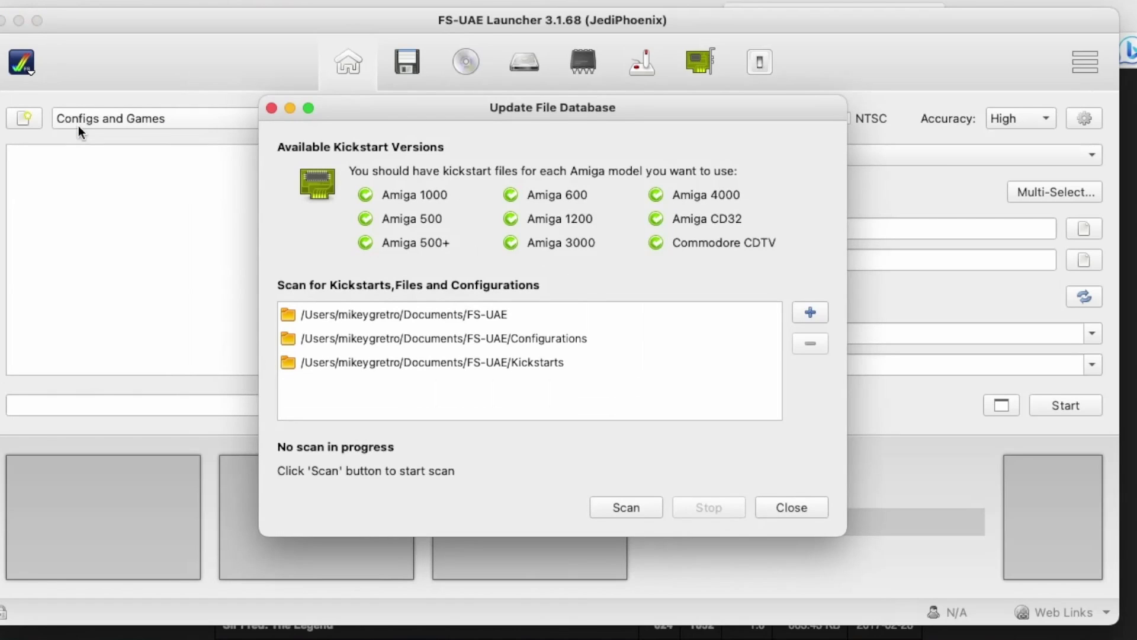
click(823, 312)
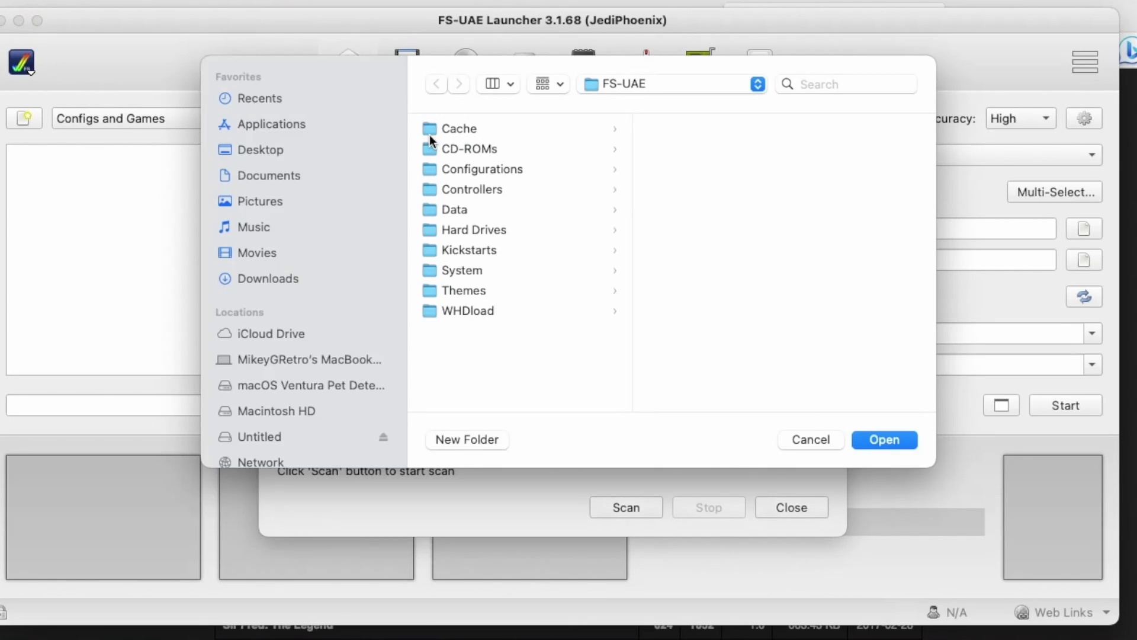
click(282, 175)
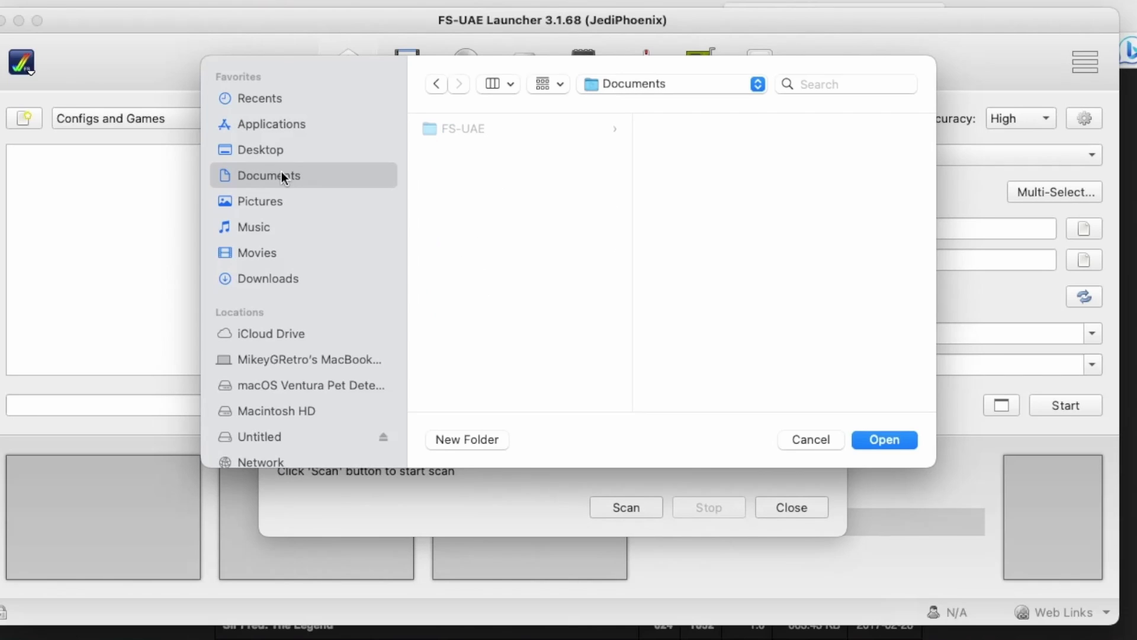
click(499, 129)
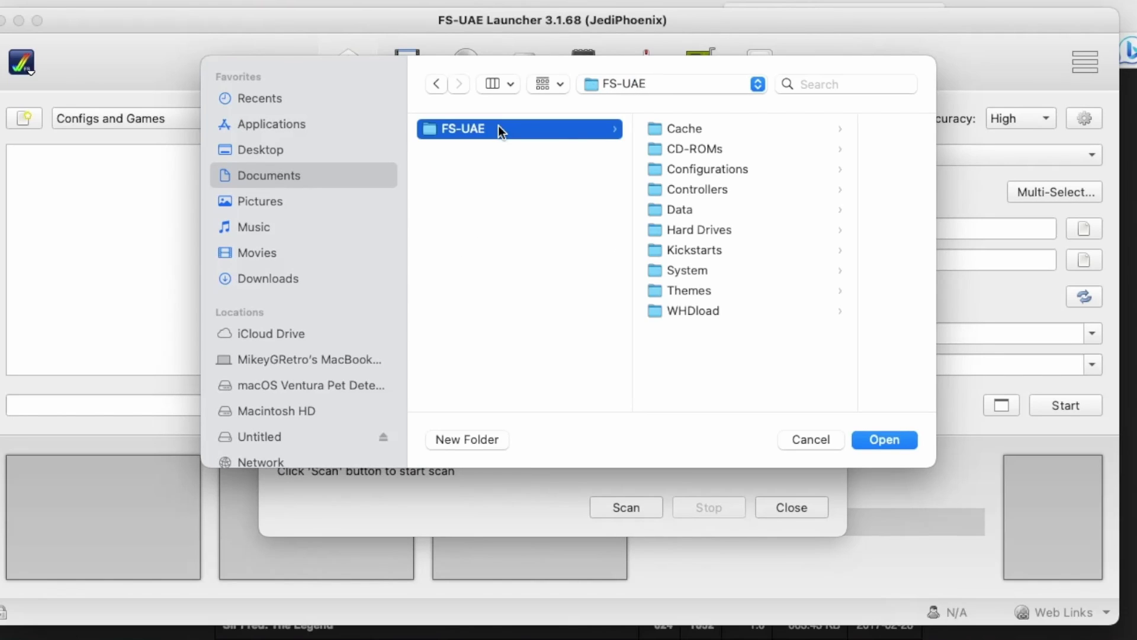
click(709, 311)
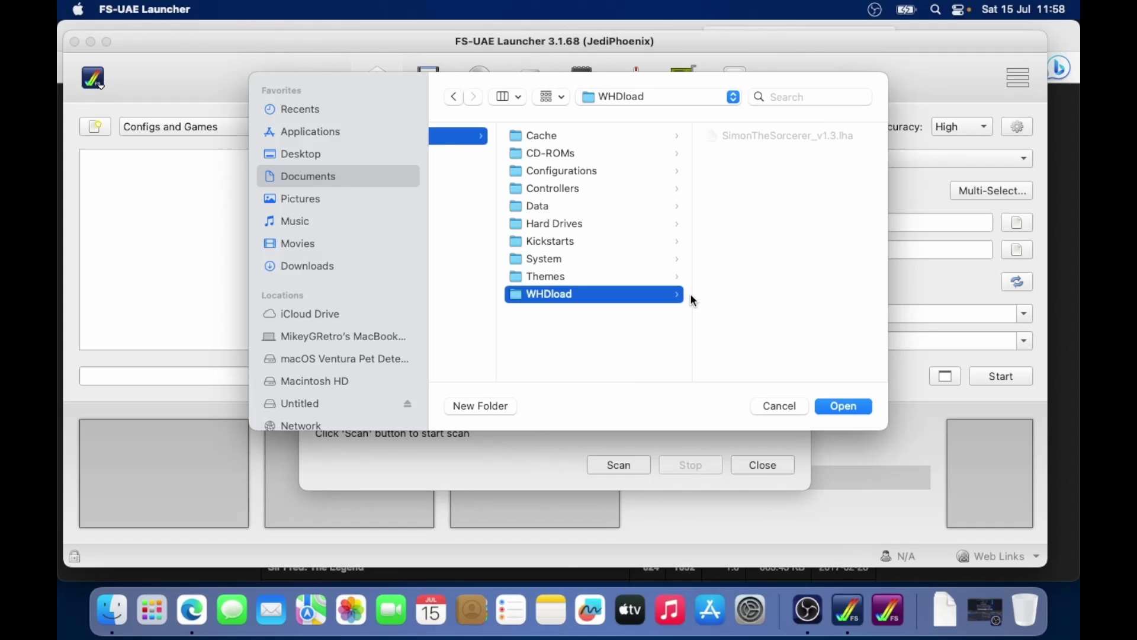
click(844, 406)
Step: Scan the file database including the WHDload folder, and close the scan dialog
click(93, 78)
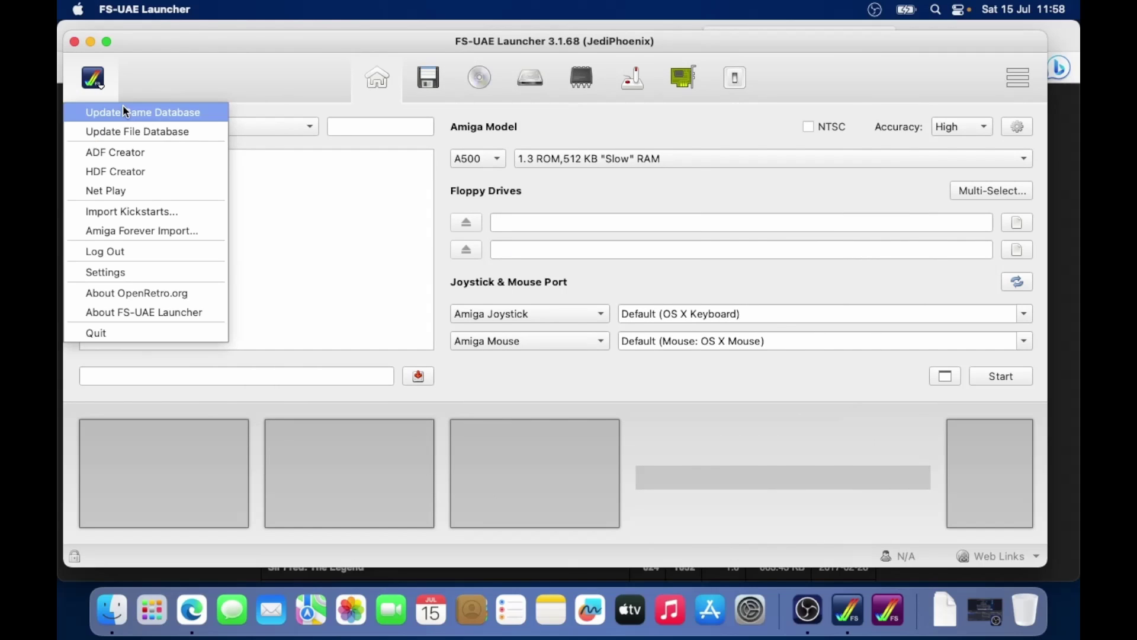
click(143, 131)
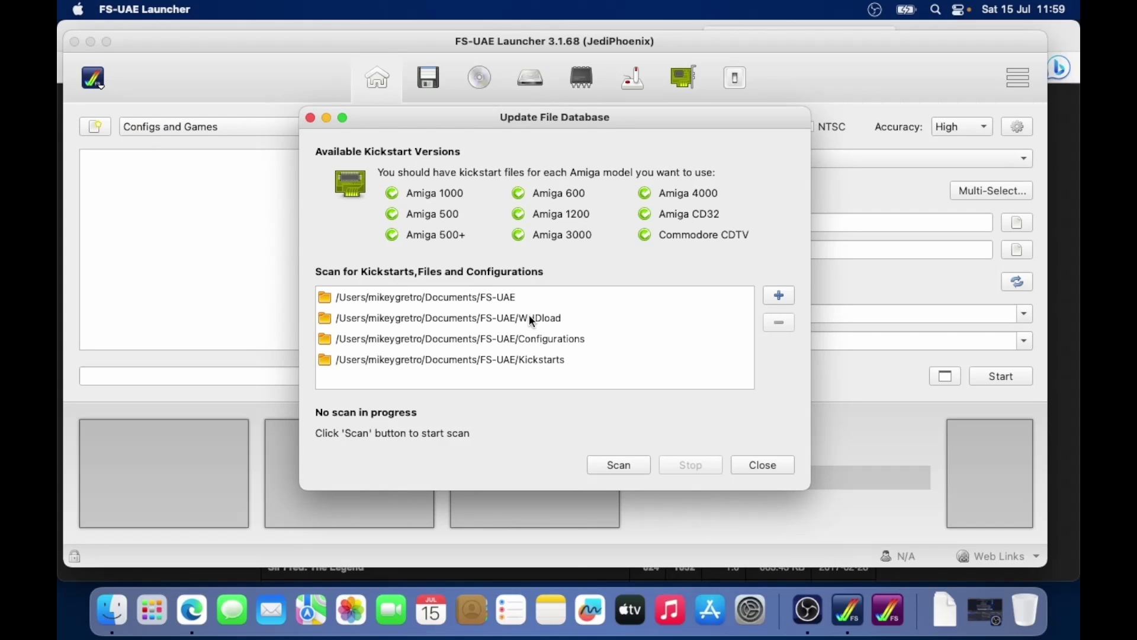
click(625, 471)
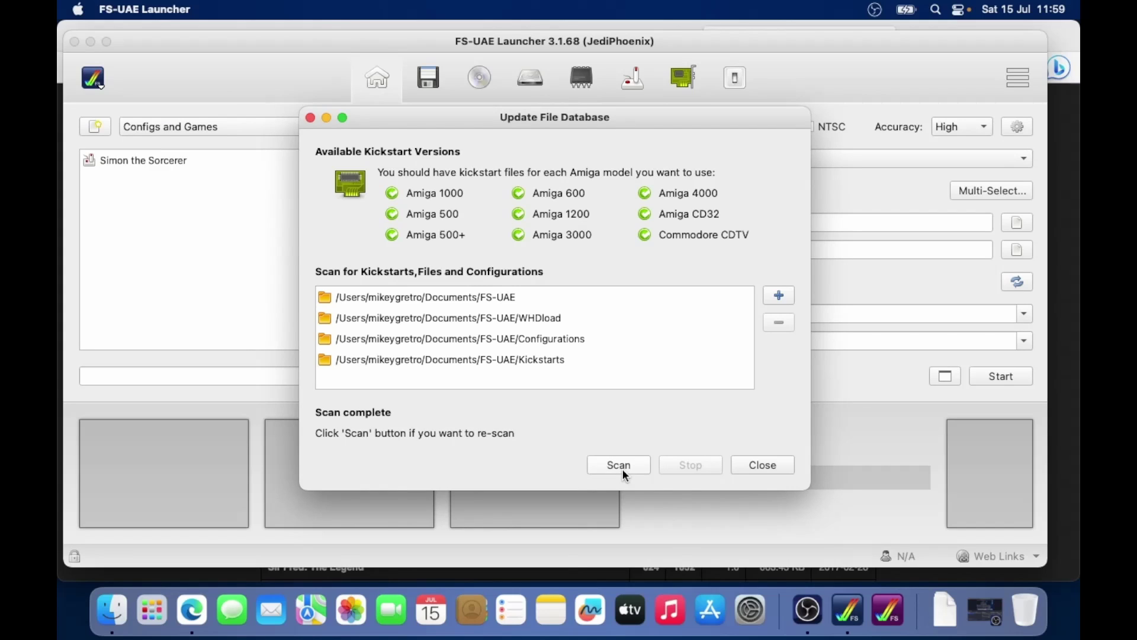
click(763, 468)
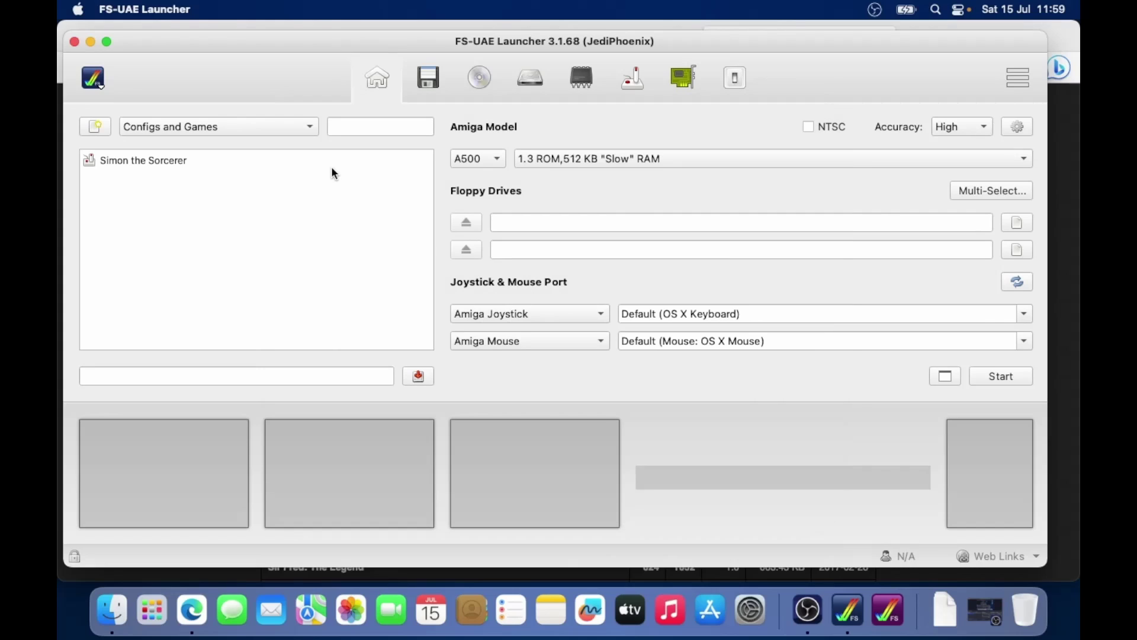
Step: Launch Simon the Sorcerer from the games list and answer its page 15 copy-protection question with the compass's south point
click(333, 169)
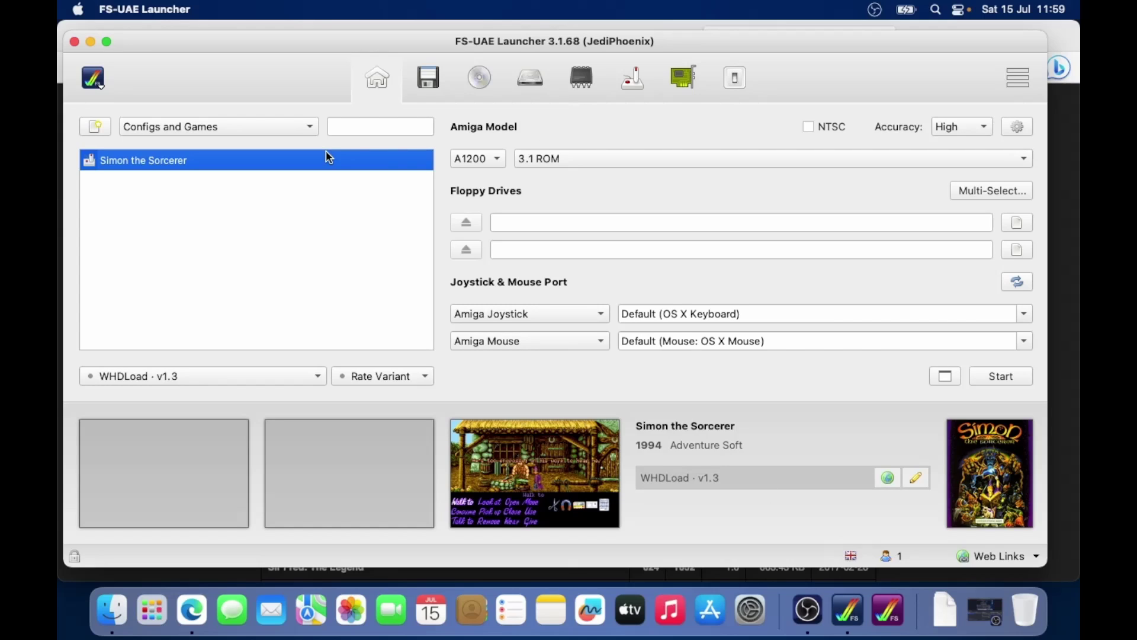
double_click(173, 163)
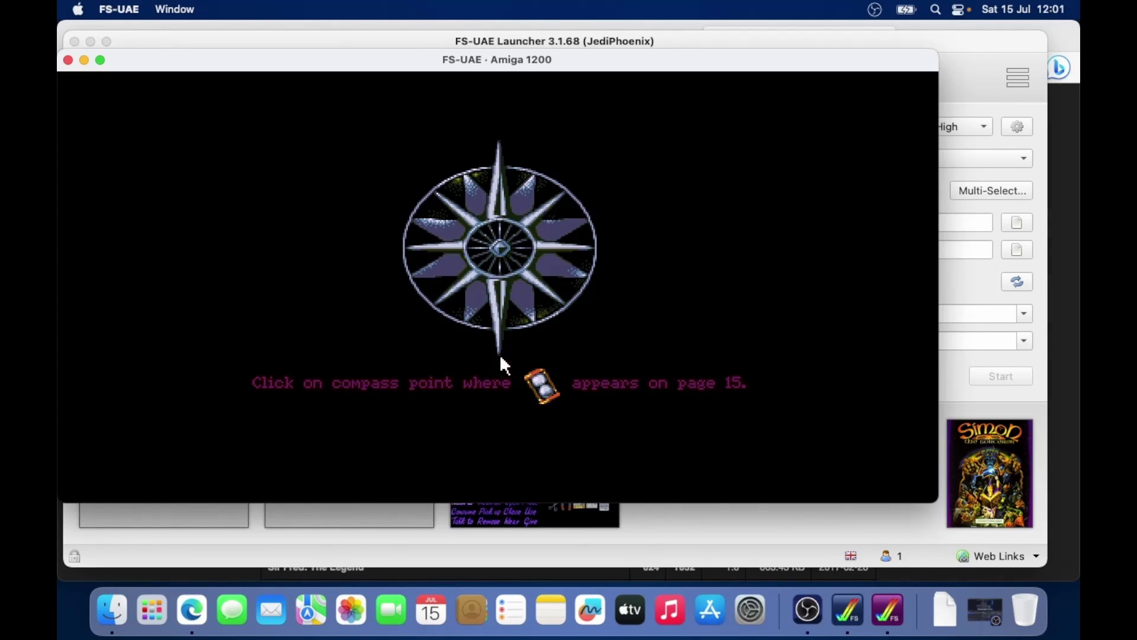
click(501, 356)
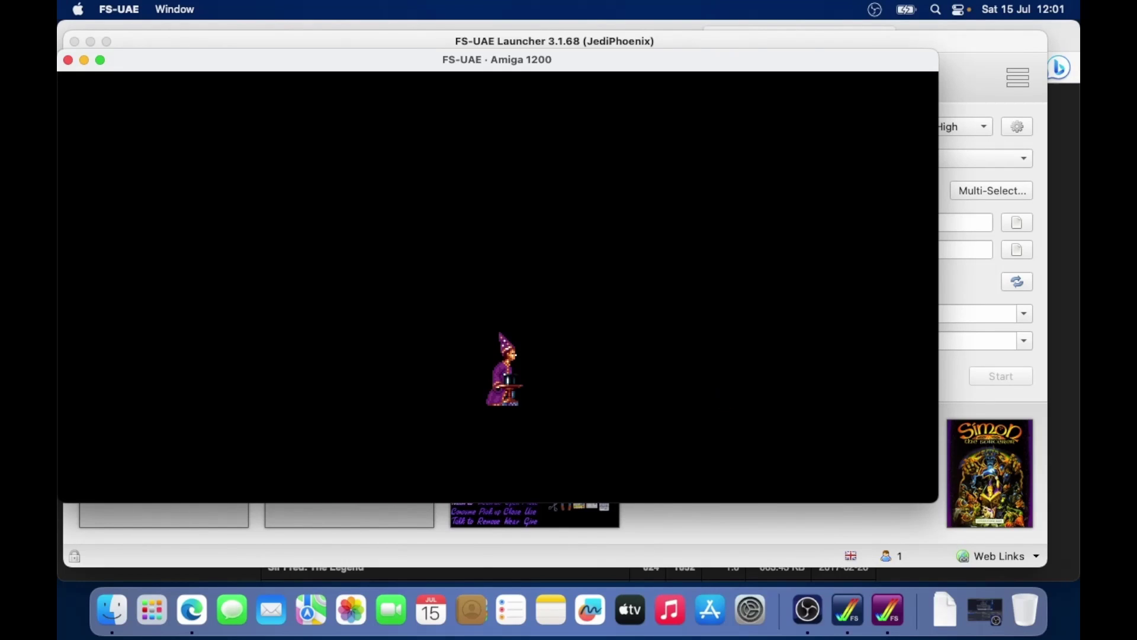
Step: Quit the running Simon the Sorcerer emulation through the emulator's own menu
key(F12)
key(Down)
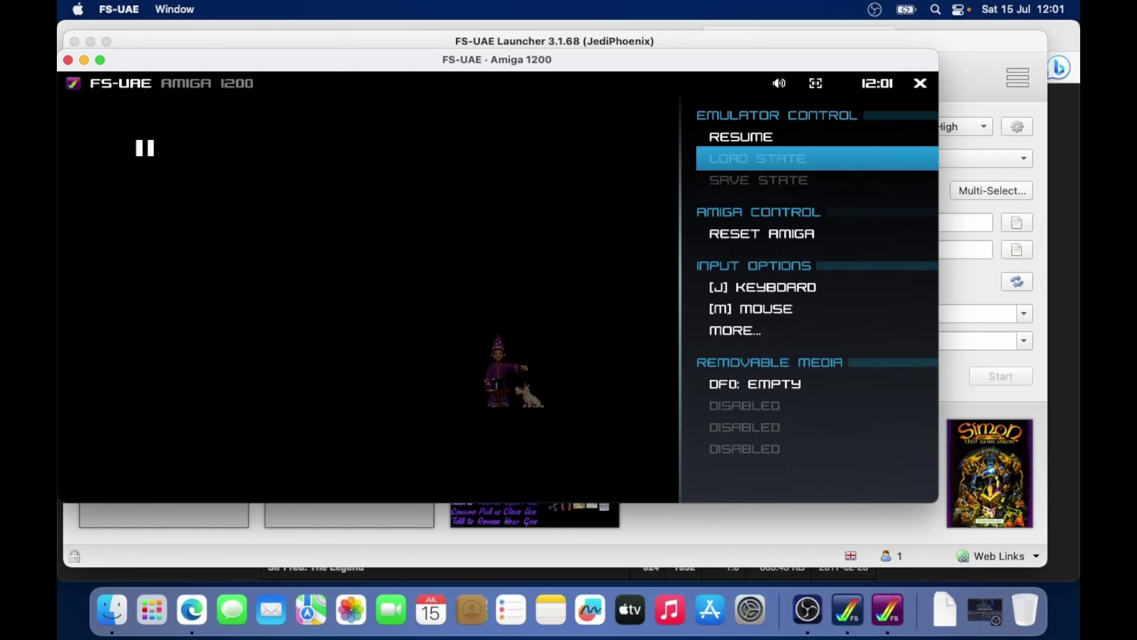
key(Up)
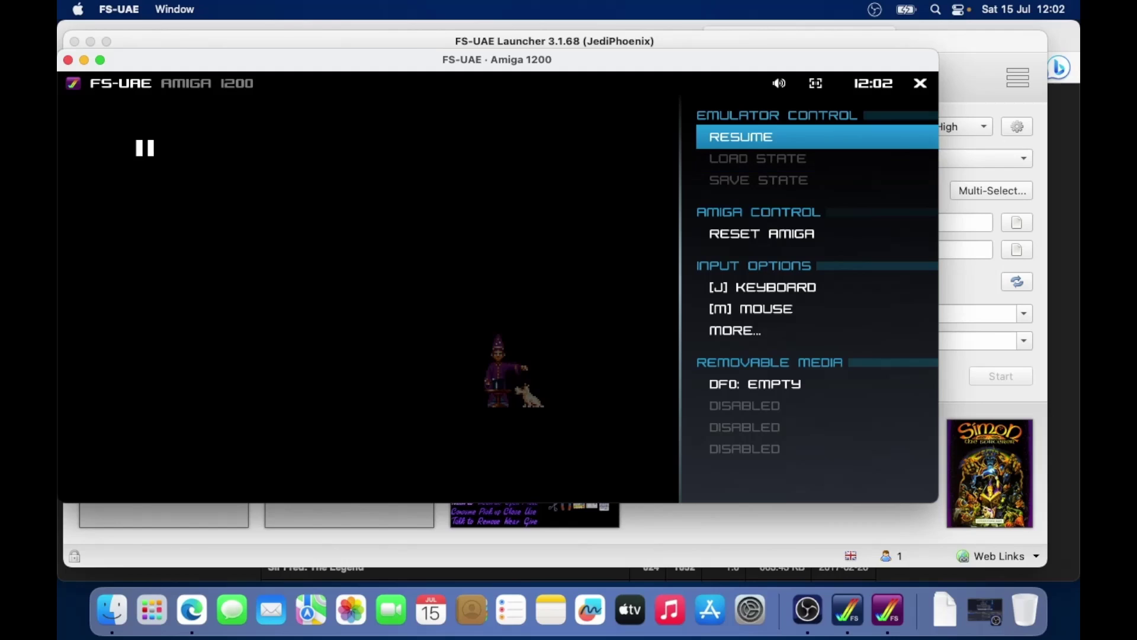
key(Up)
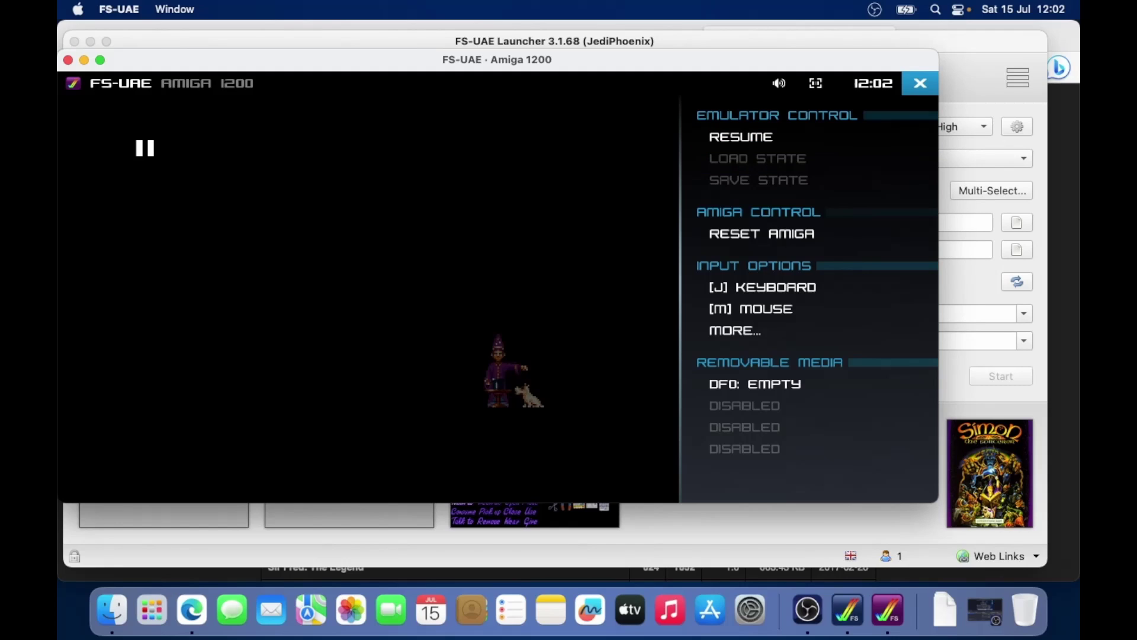
key(Return)
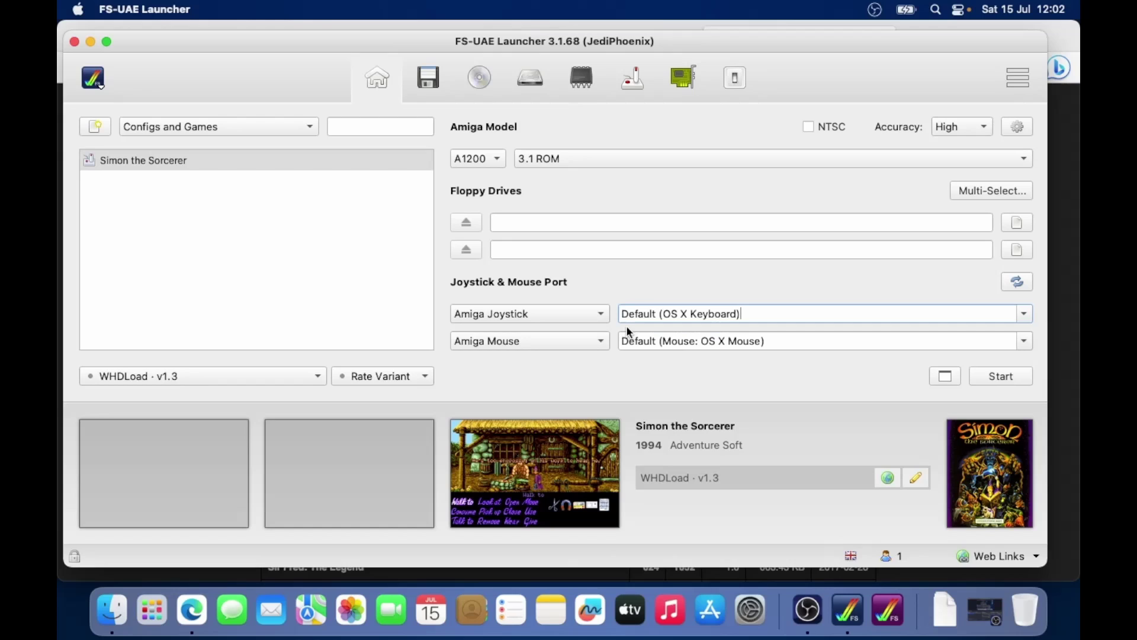